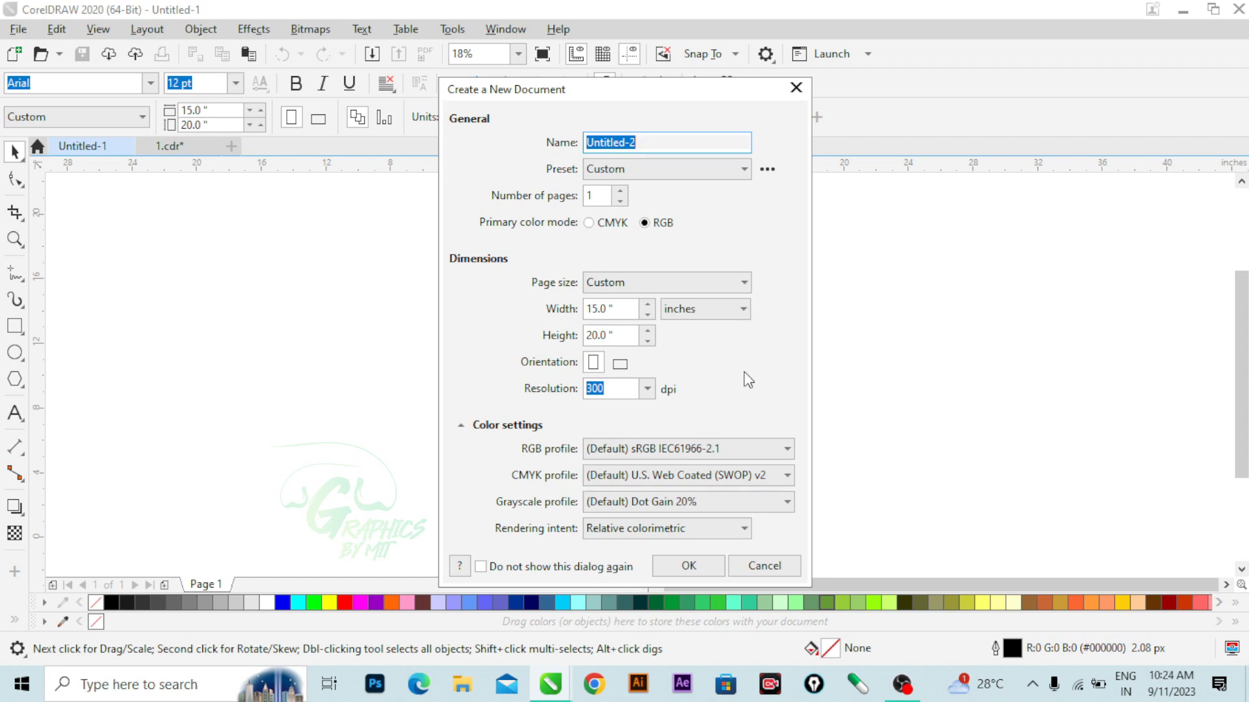
Create a new RGB document named "class 3" and change its page orientation to landscape
click(655, 222)
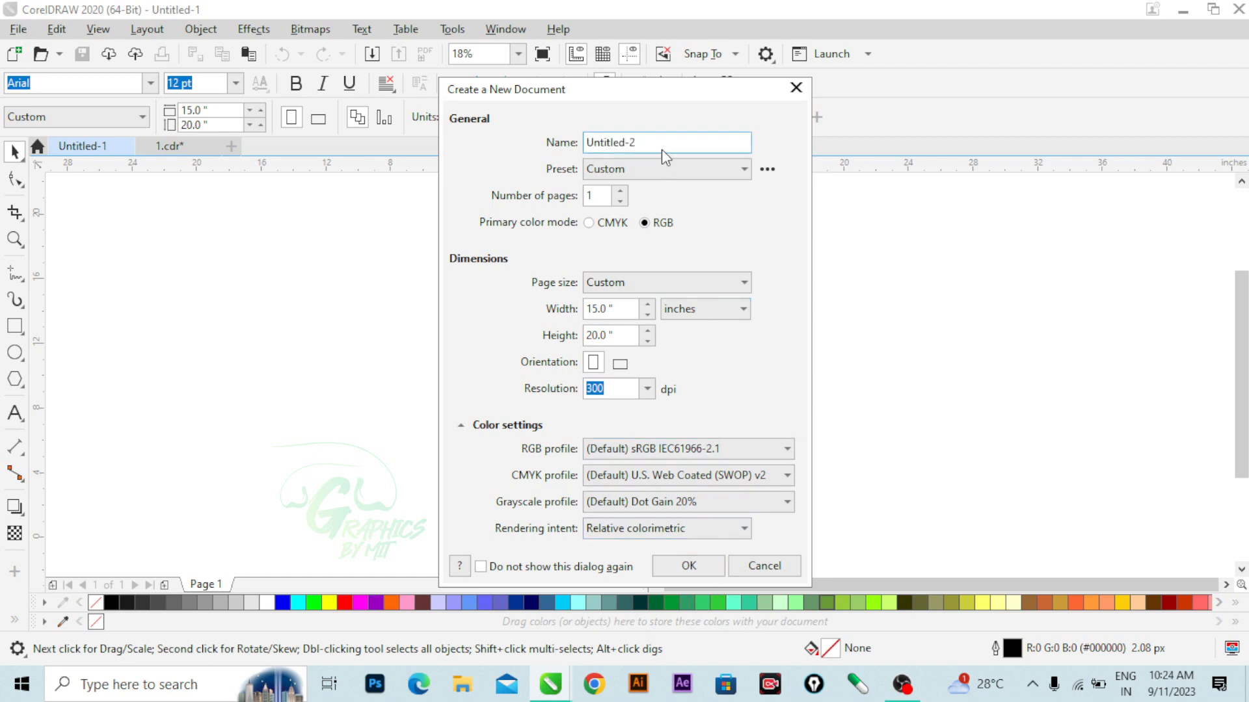
drag(662, 150, 572, 149)
text(cl)
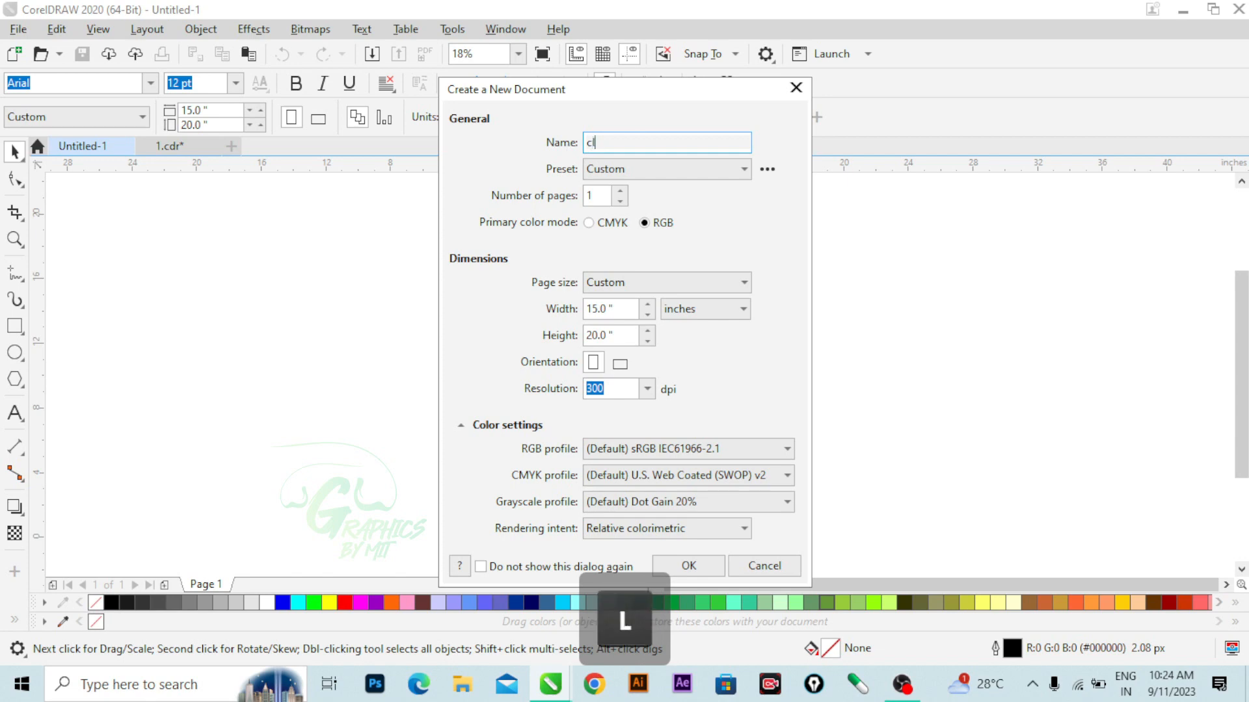
text(ass 3)
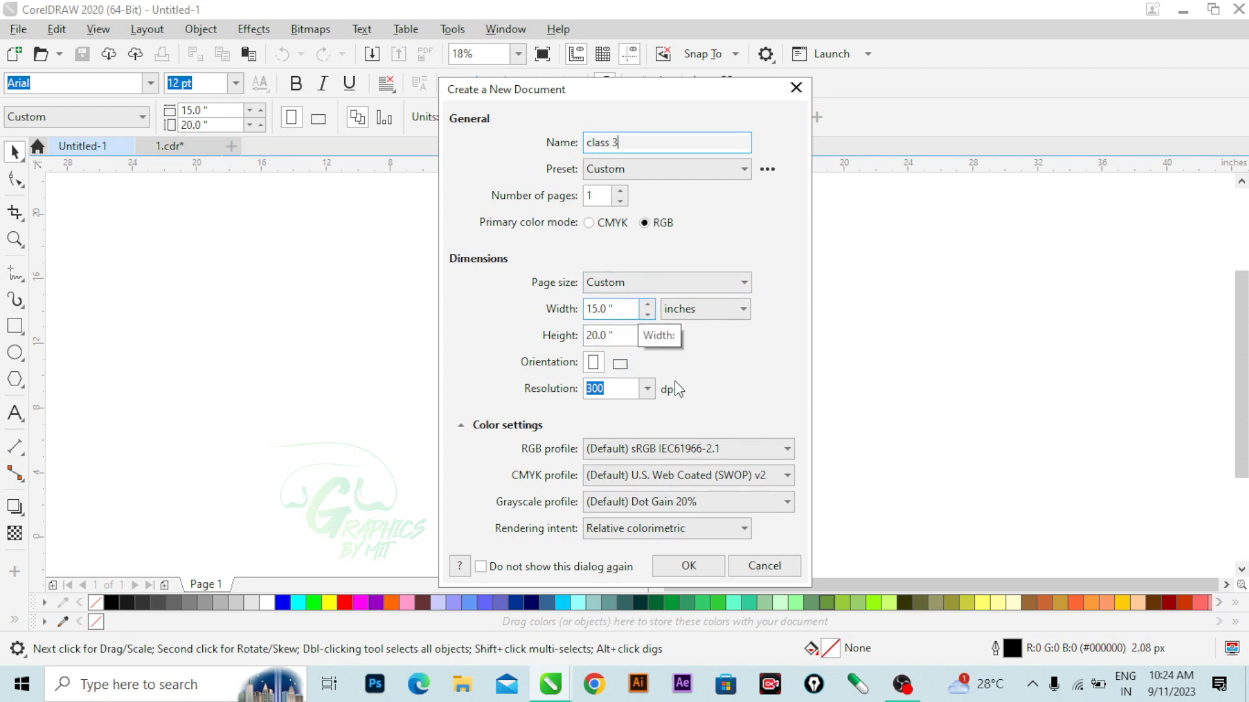
click(698, 563)
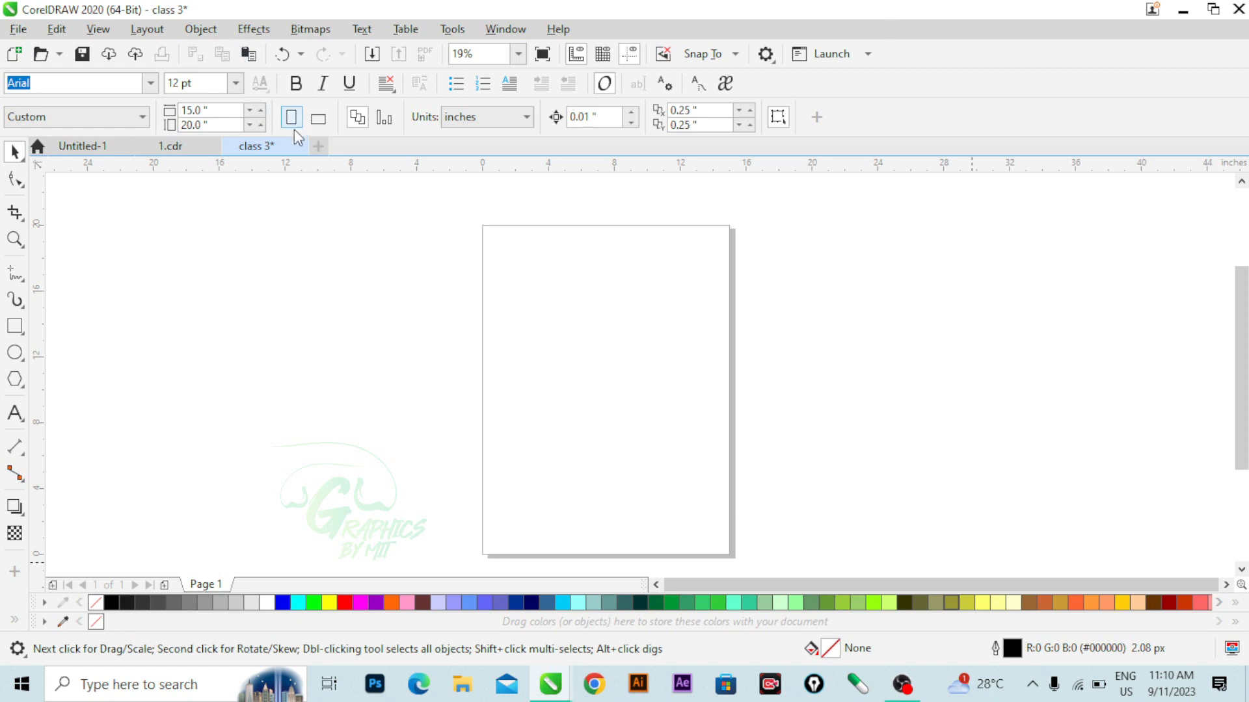
click(318, 119)
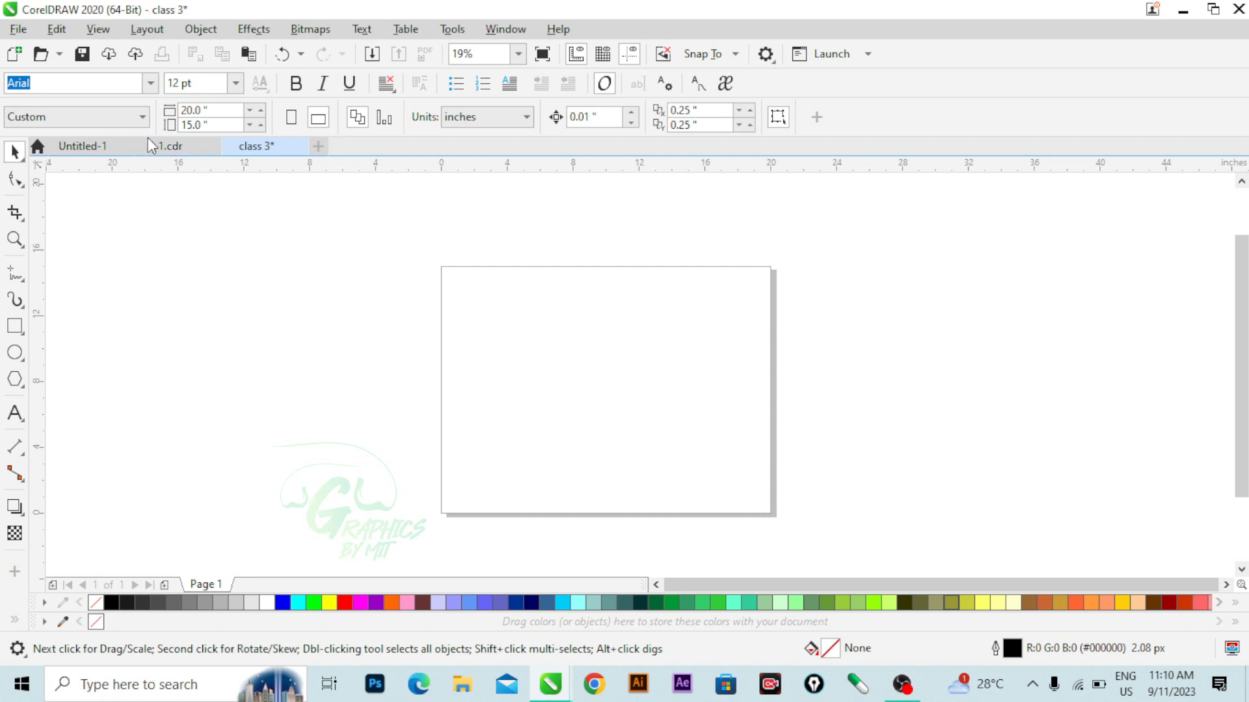
Switch to the 1.cdr document and insert a blank page after page 2
click(182, 150)
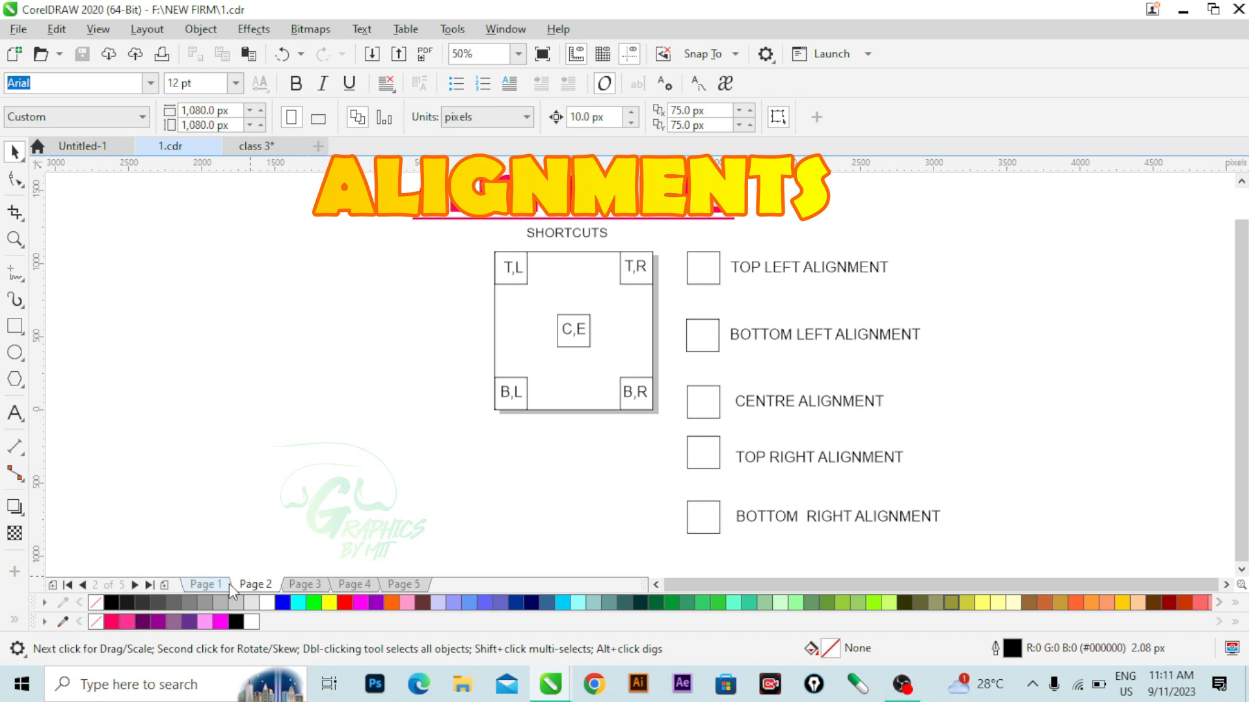
click(164, 586)
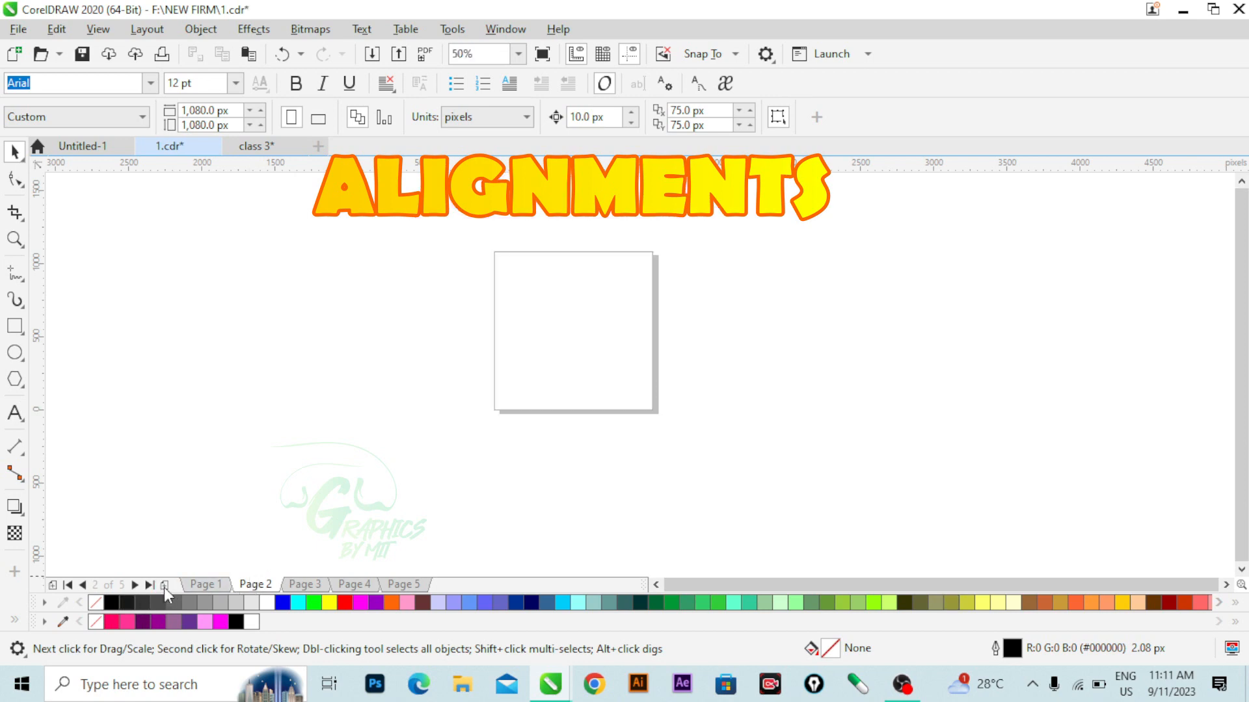
click(268, 587)
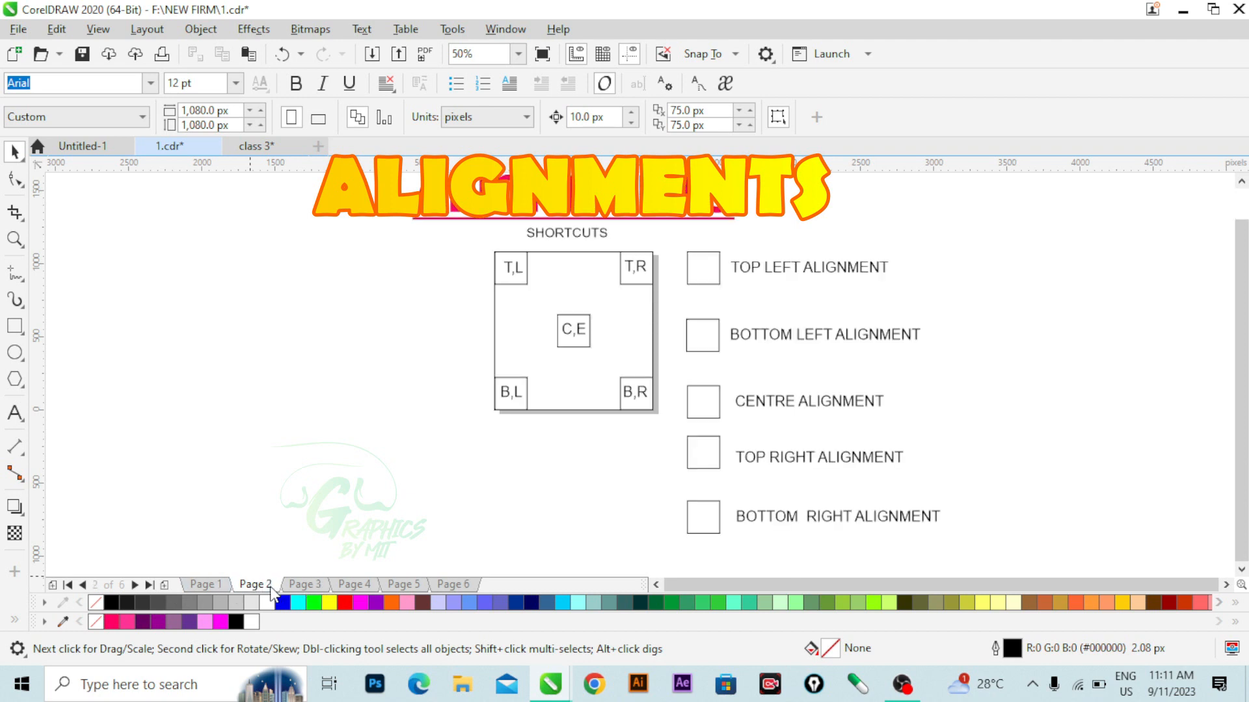
click(304, 585)
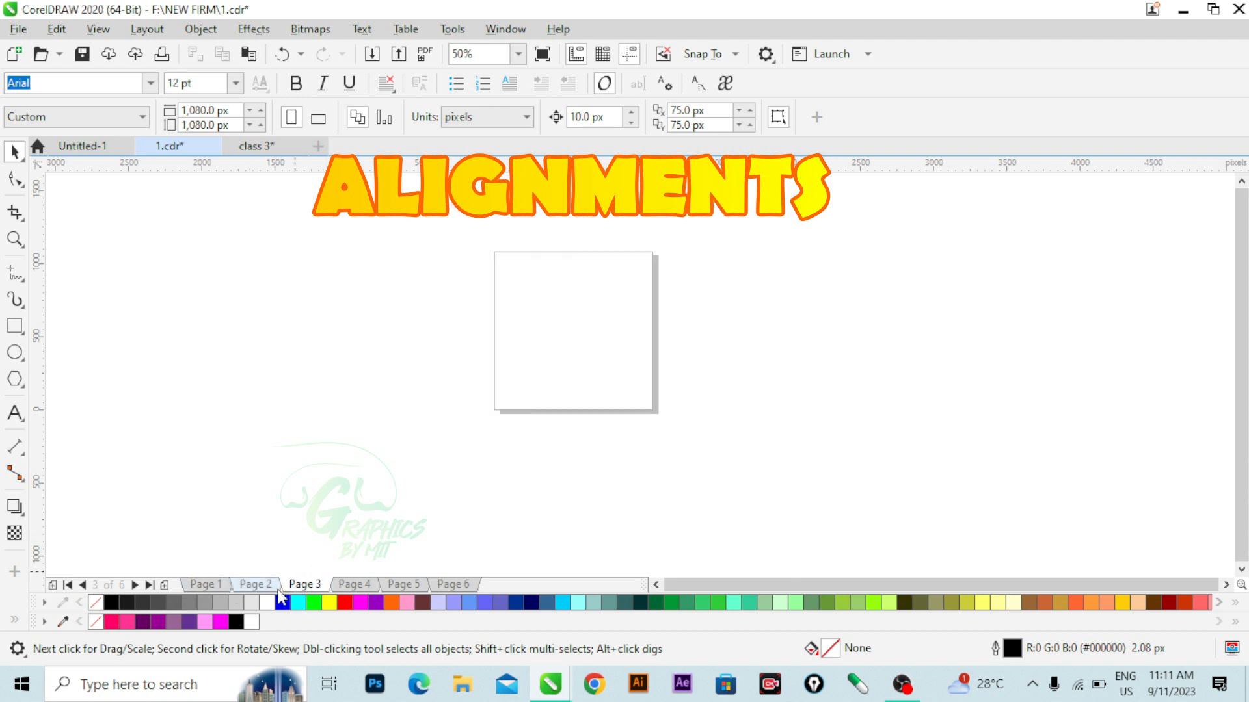
Copy the five boxes with their alignment labels from page 2 and paste them onto page 3
click(260, 584)
scroll(443, 394, down, 1)
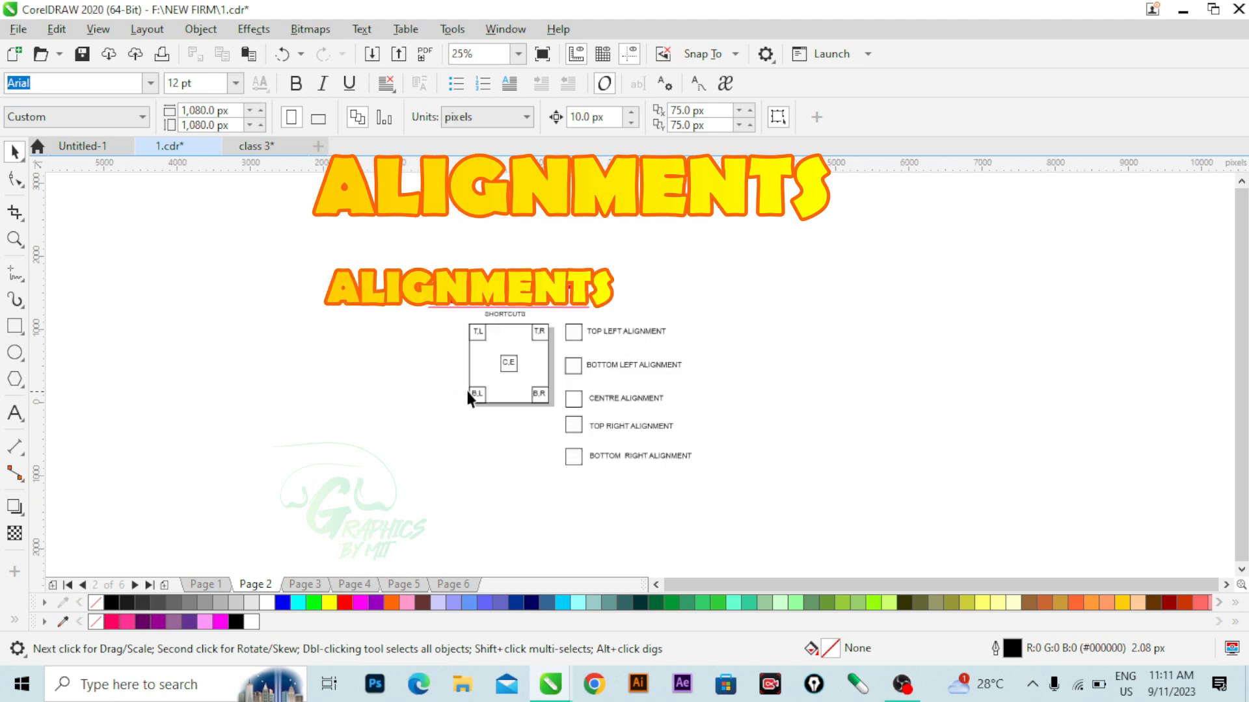
scroll(506, 370, up, 1)
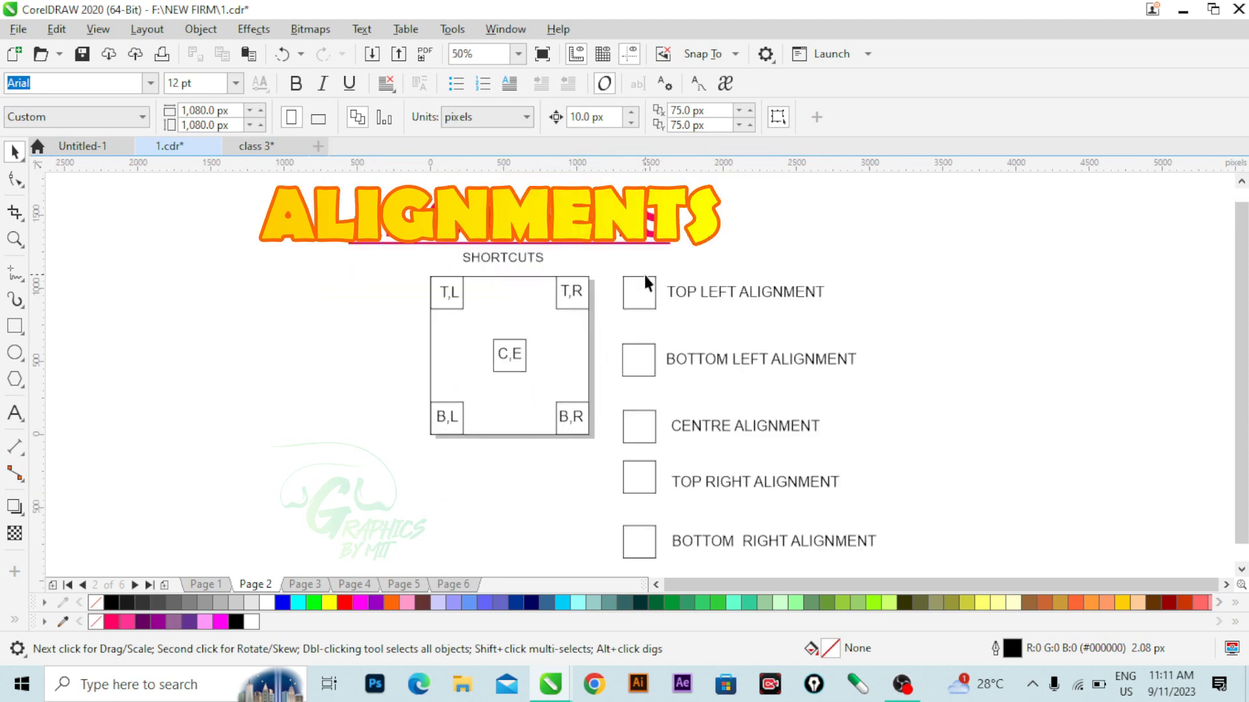
drag(688, 325, 895, 557)
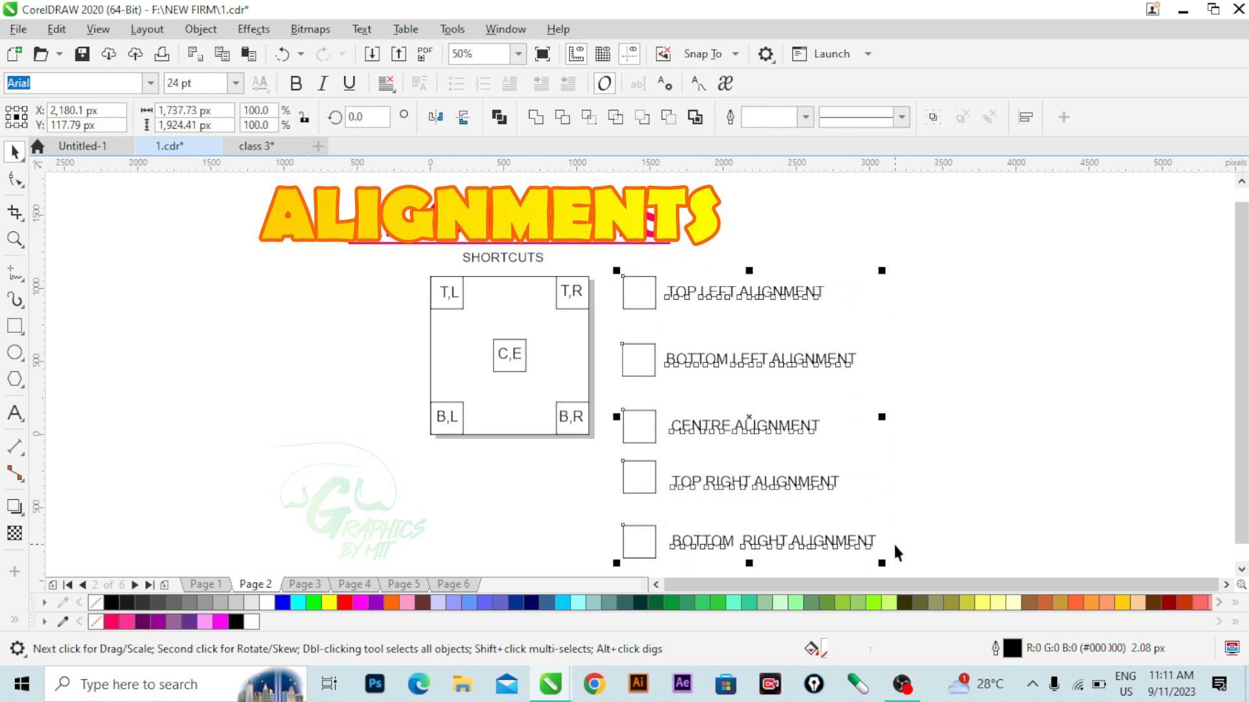
right_click(802, 429)
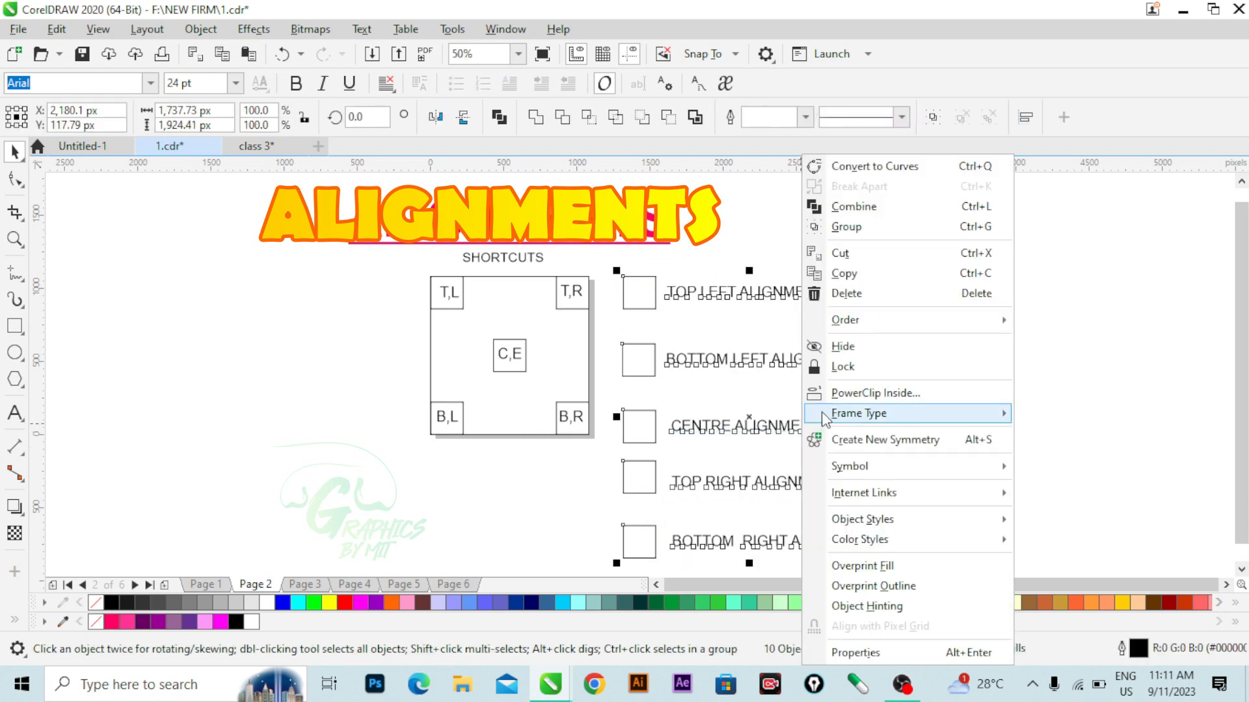
click(846, 277)
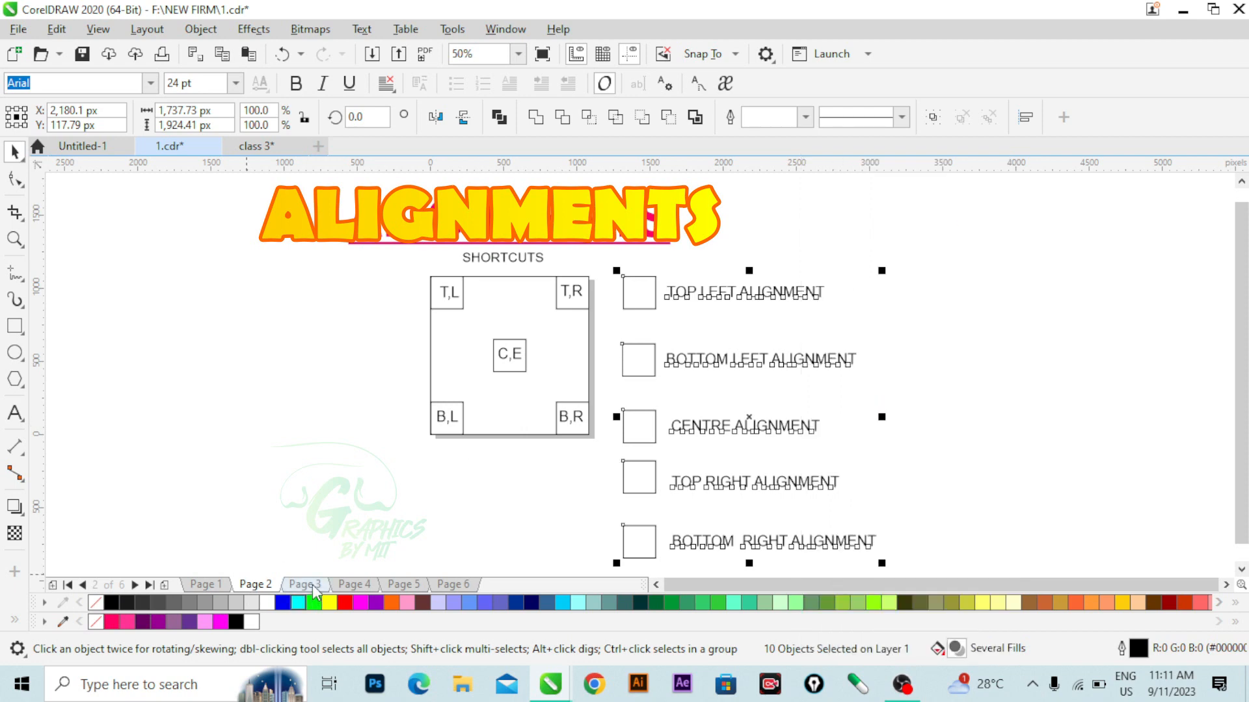
click(305, 584)
key(ctrl+v)
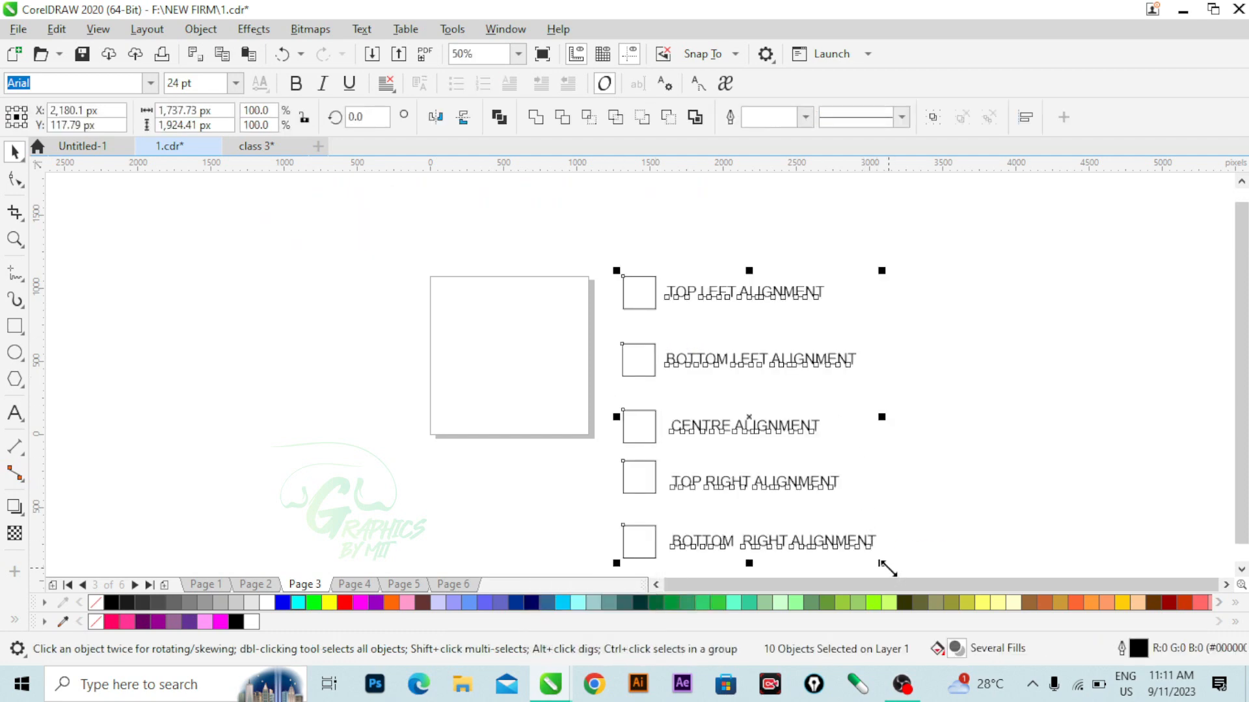
Scale the pasted boxes and labels down to about 1,084 × 1,200 px and place them left of the page
drag(884, 567, 837, 513)
drag(768, 422, 353, 362)
scroll(558, 341, up, 2)
scroll(774, 340, down, 2)
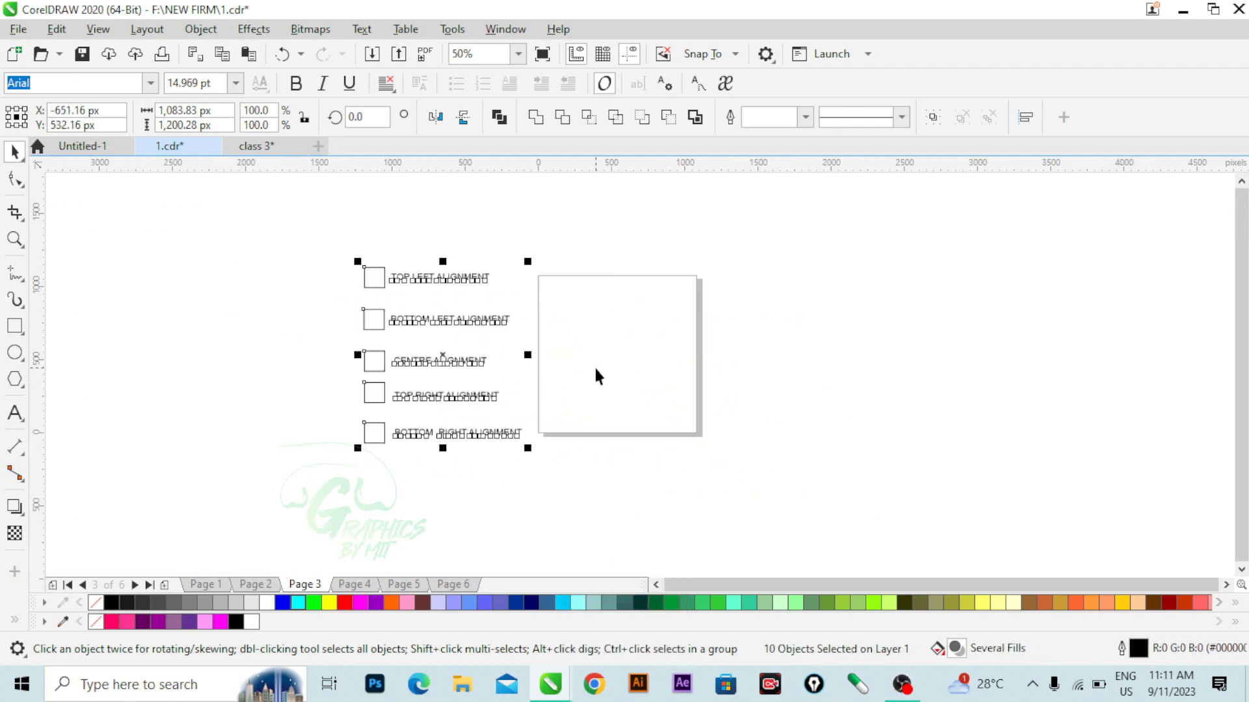
drag(454, 362, 435, 362)
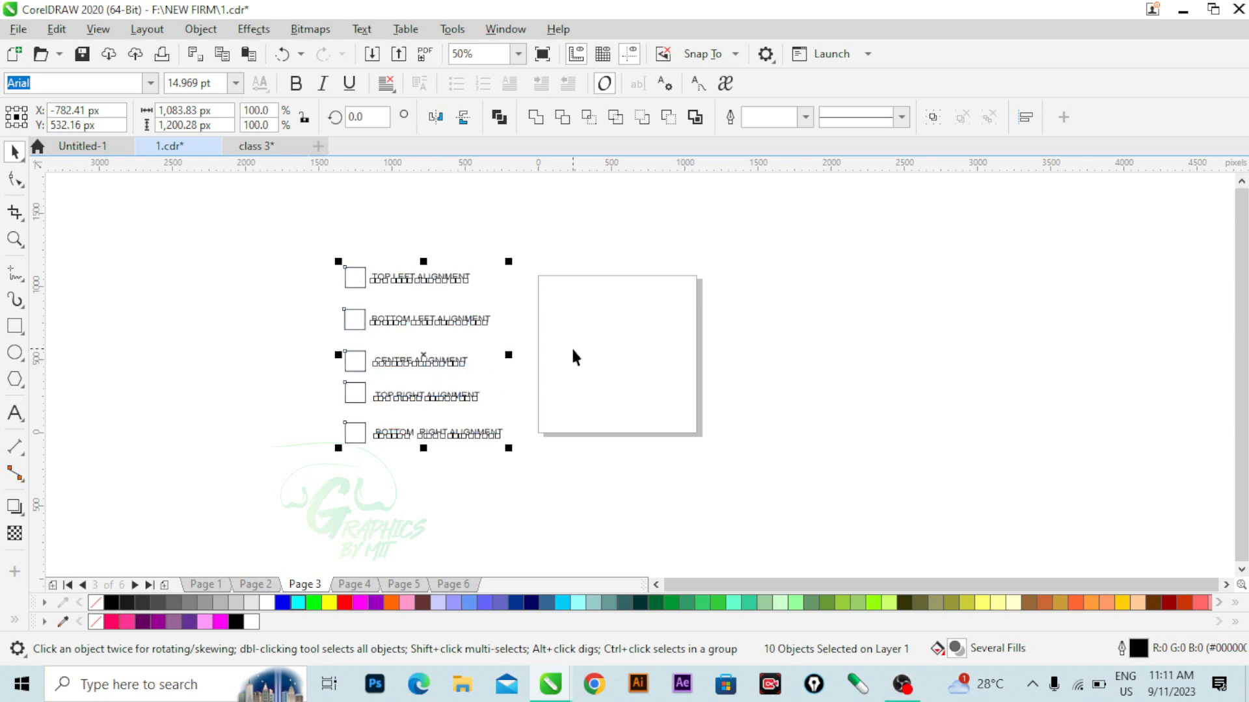
Draw a 1,080 × 1,080 px rectangle that exactly covers the page
scroll(572, 346, up, 2)
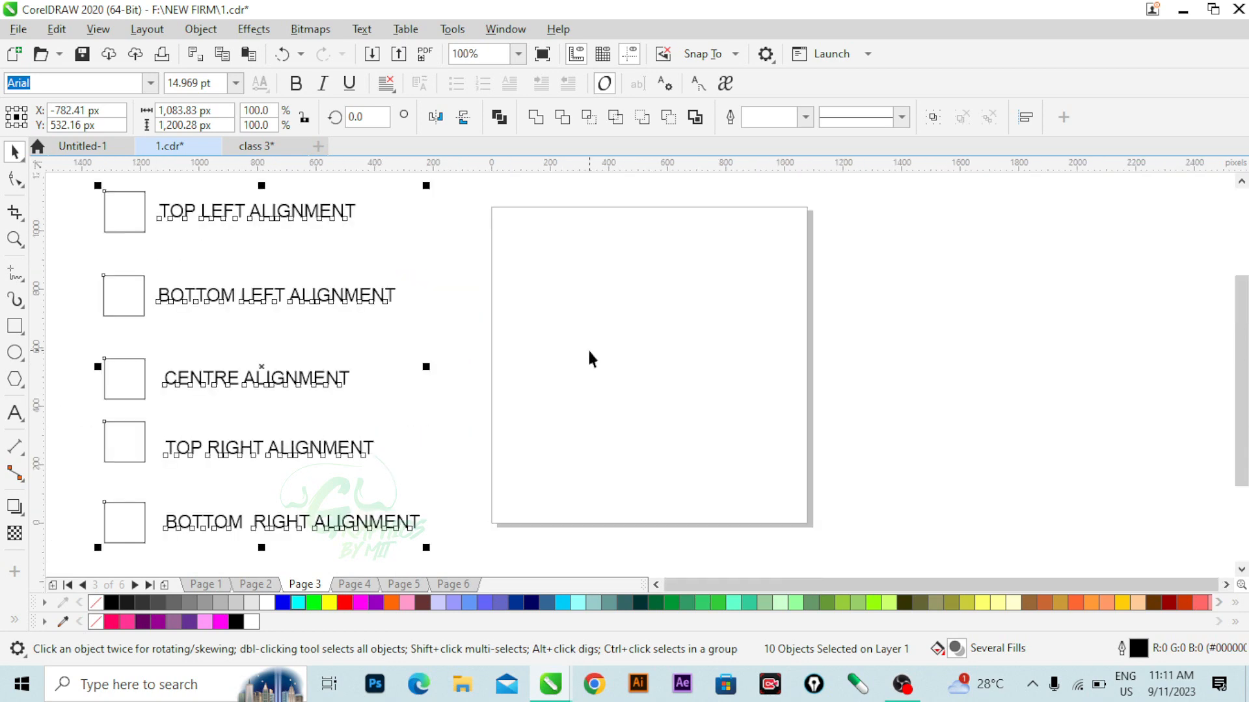
click(19, 328)
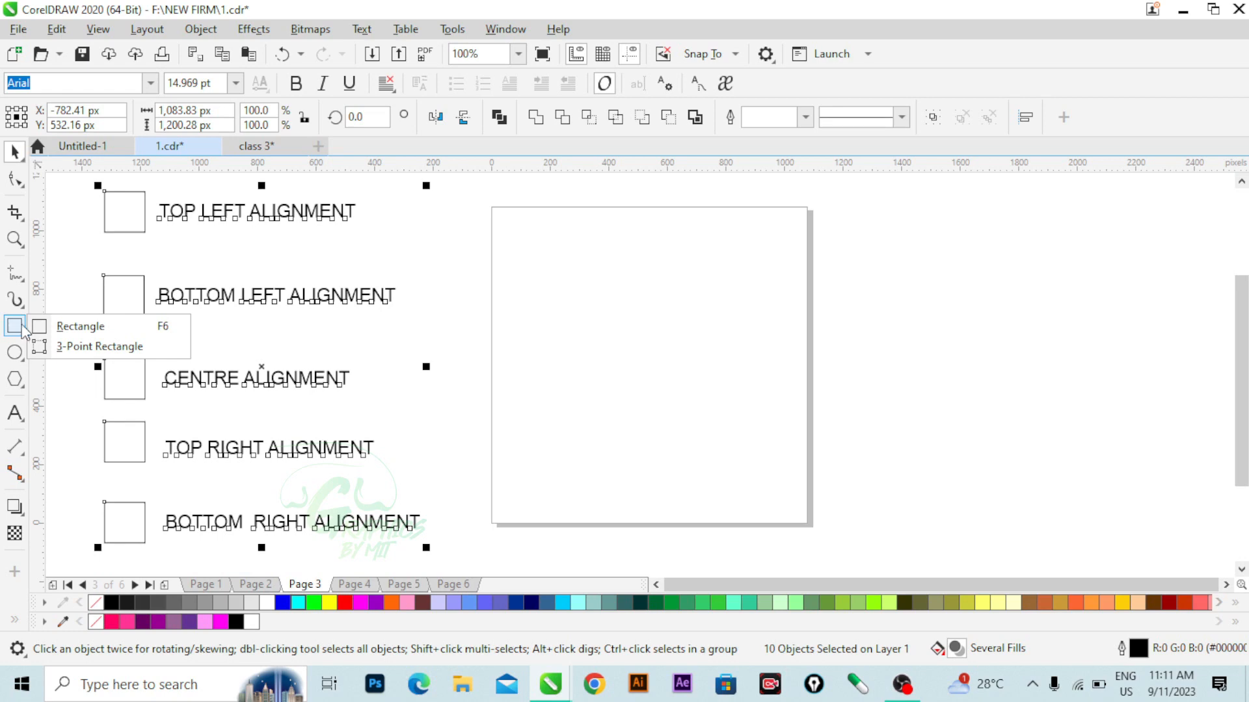
click(62, 327)
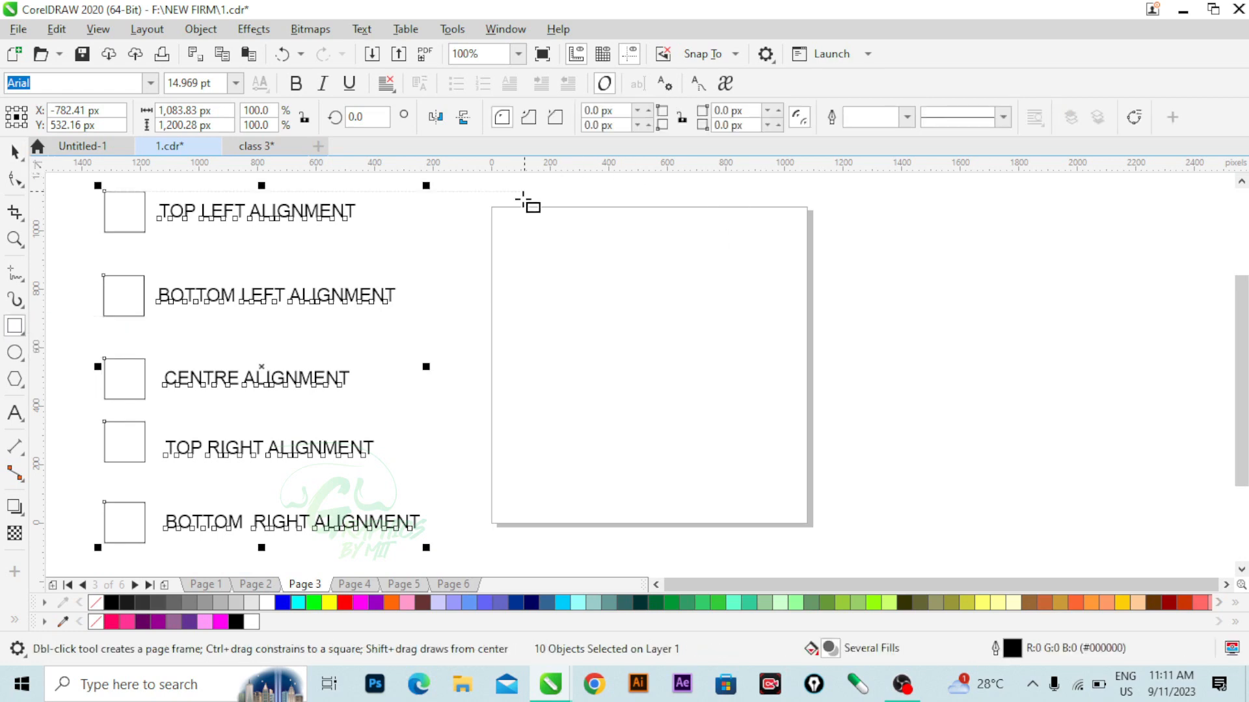
mouse_move(493, 207)
mouse_down()
mouse_move(660, 346)
mouse_move(775, 412)
mouse_move(817, 501)
mouse_move(808, 523)
mouse_up()
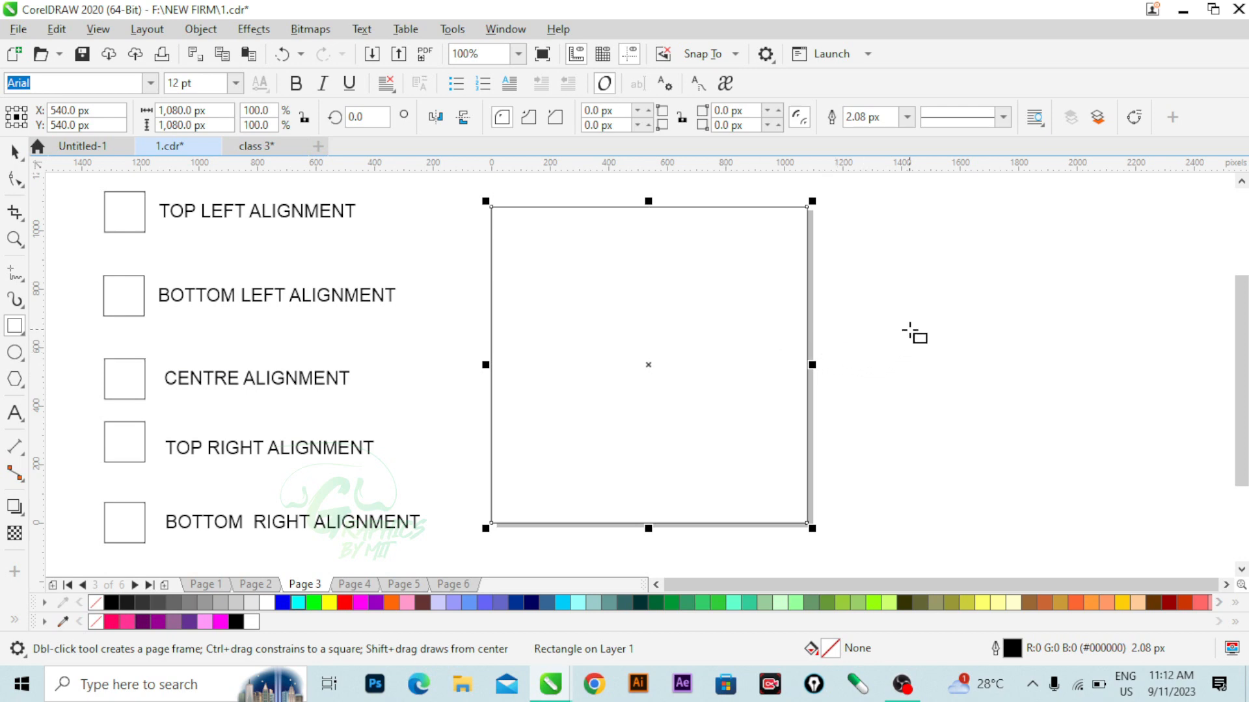
Draw a square of about 138 px in the empty area right of the page and make four copies of it
drag(909, 330, 933, 356)
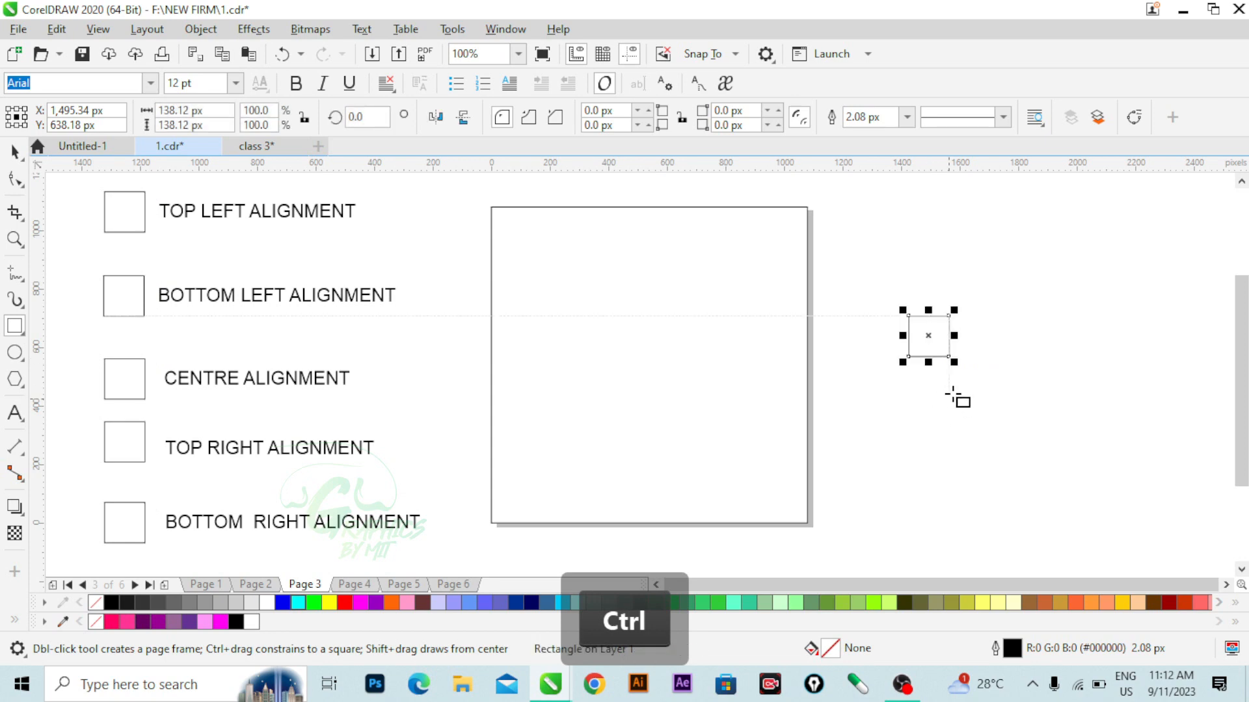
key(ctrl+c)
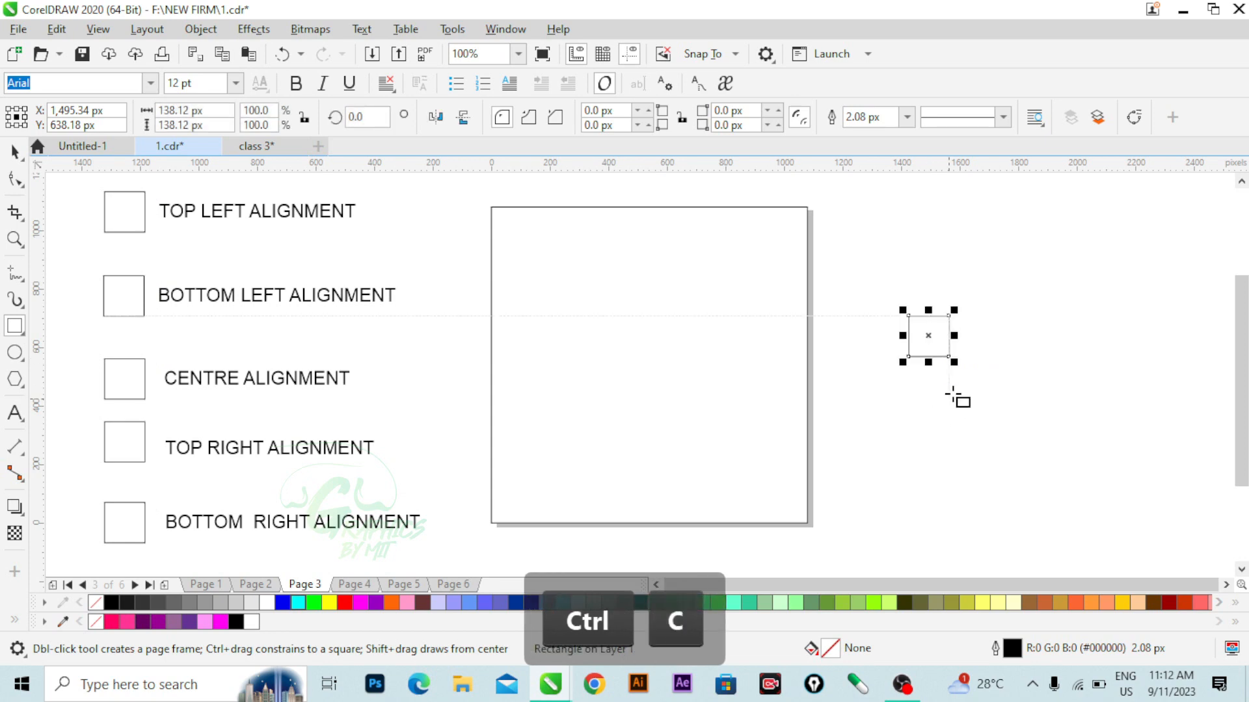
key(ctrl+v)
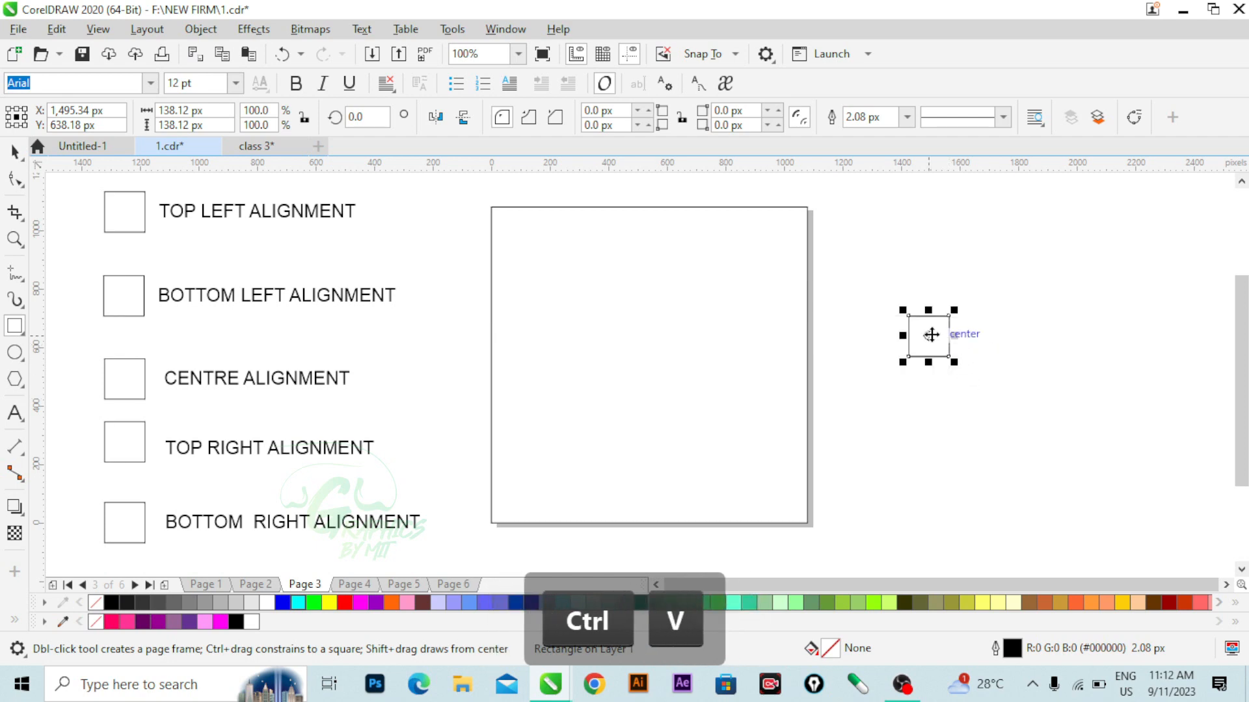
drag(928, 335, 987, 334)
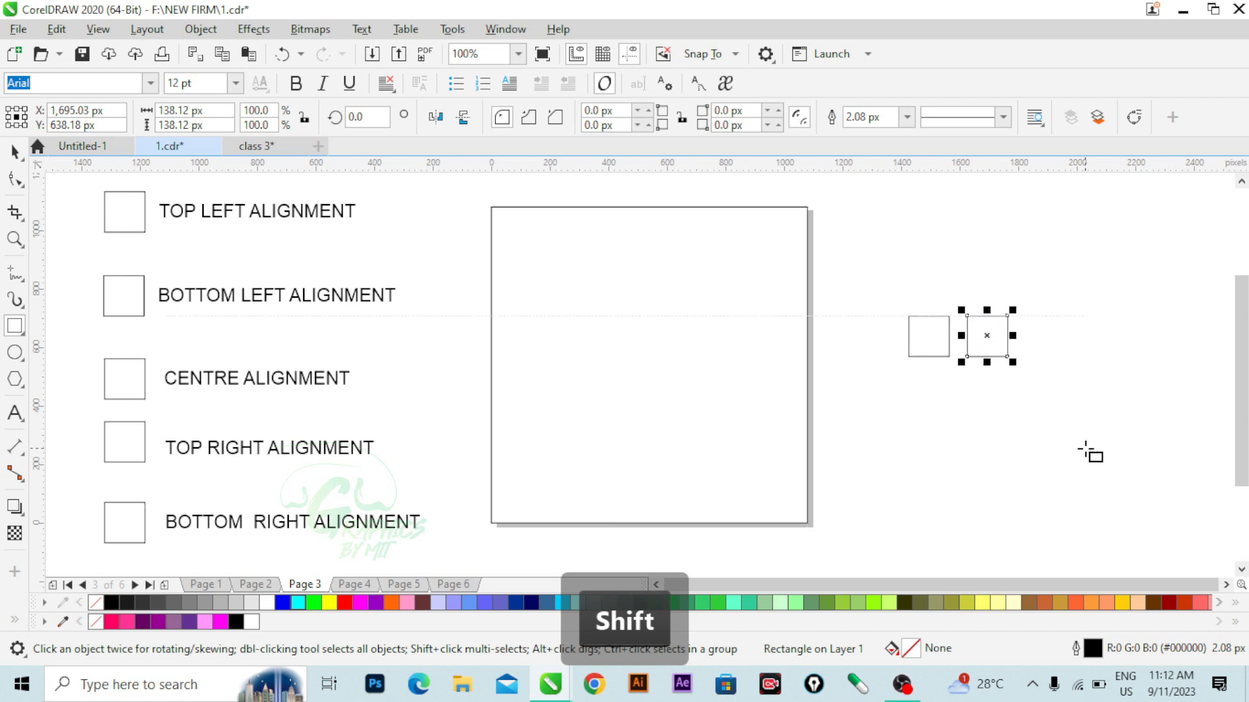
key(ctrl+d)
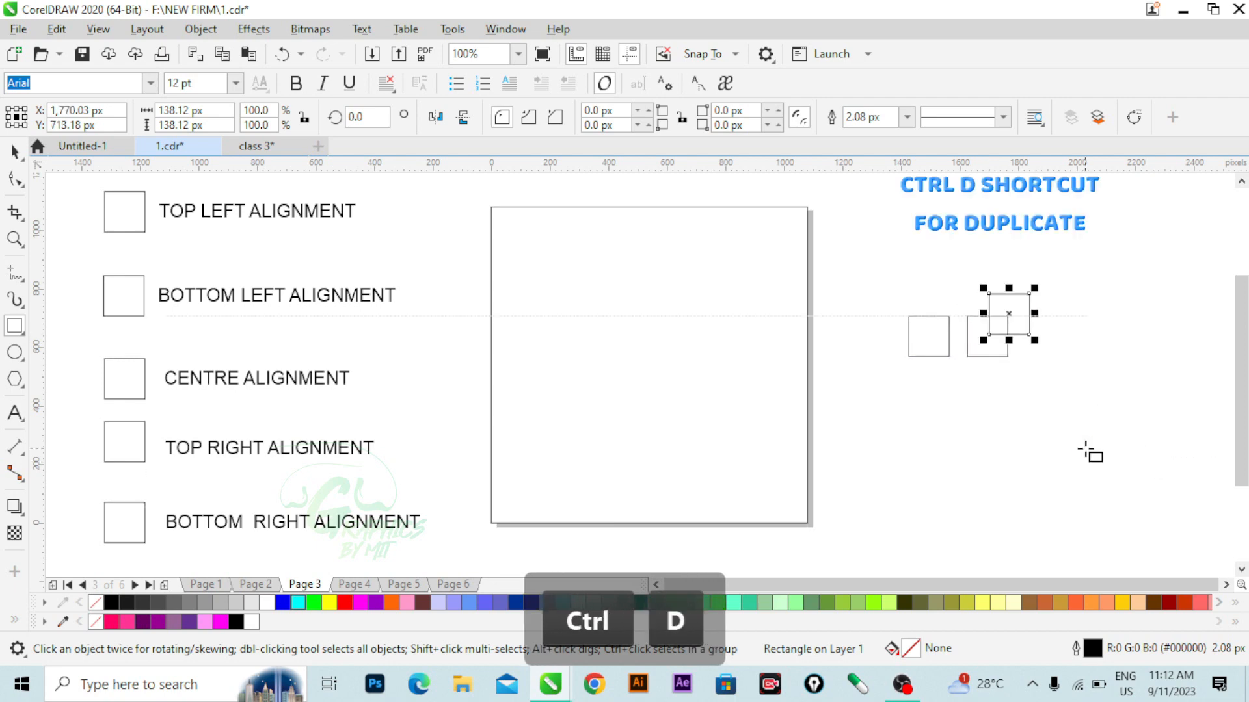
key(ctrl+d)
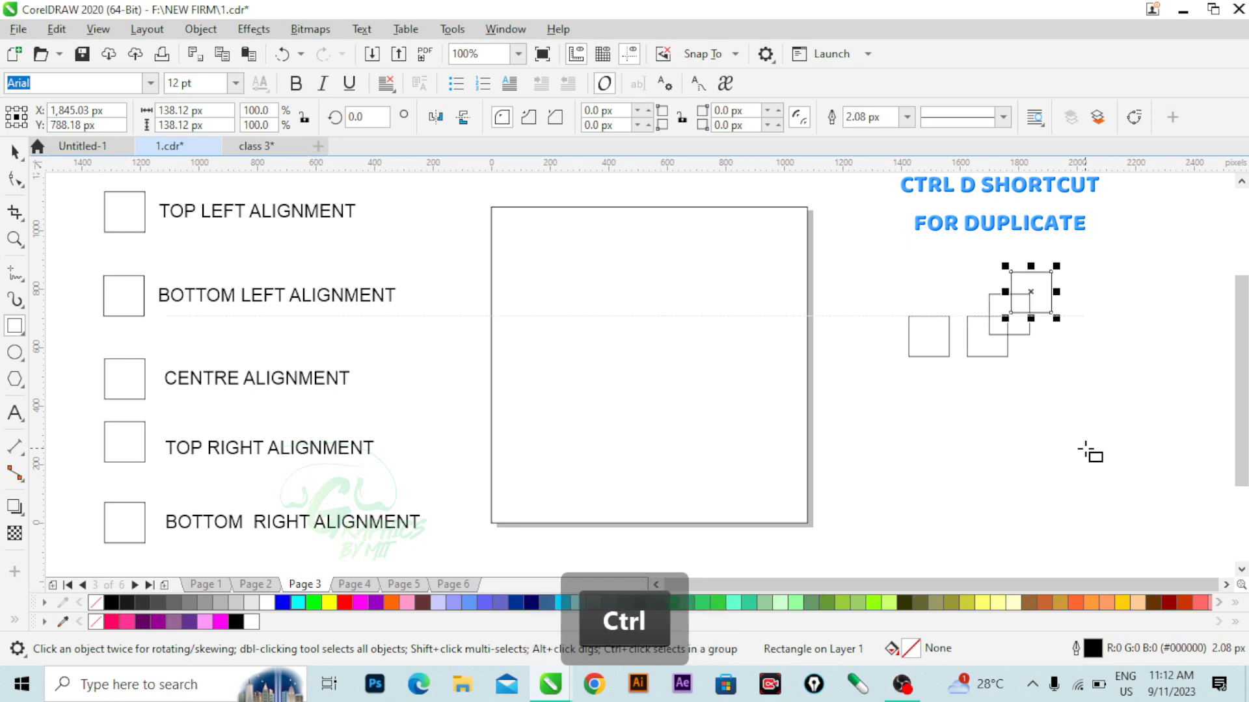
key(ctrl+d)
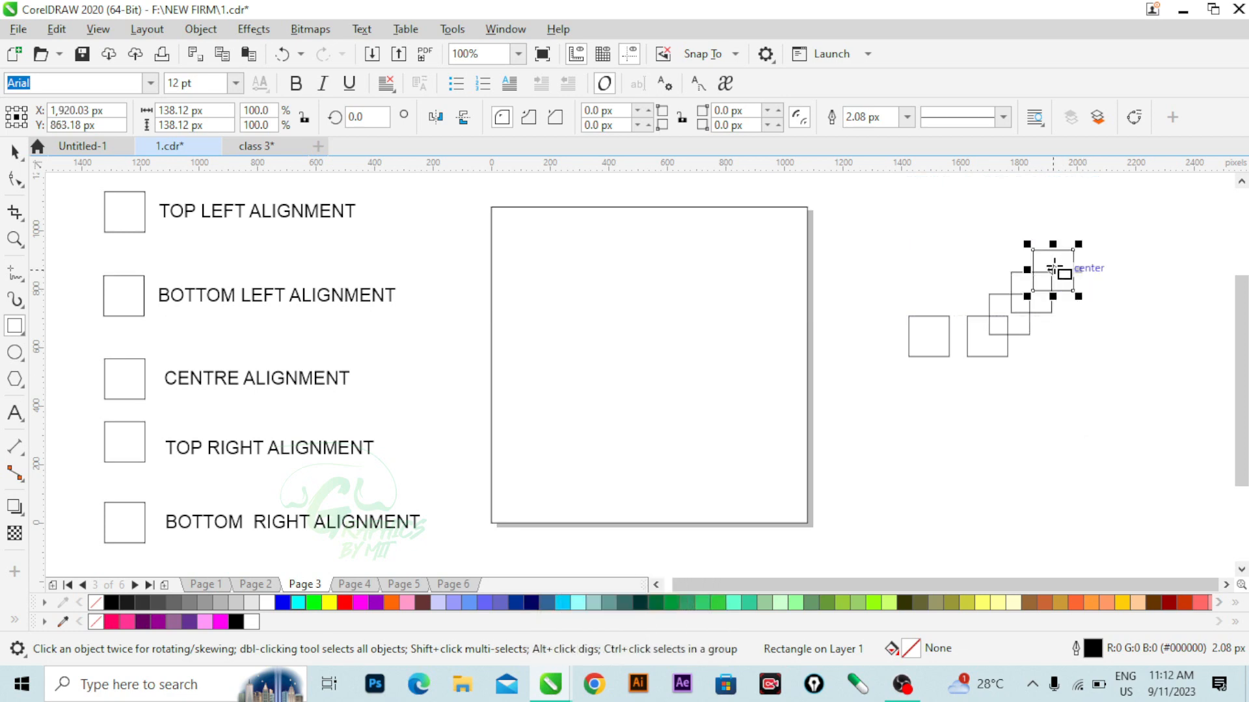
Scatter the five small squares loosely to the right of the page so that none of them overlap
drag(1055, 268, 1069, 399)
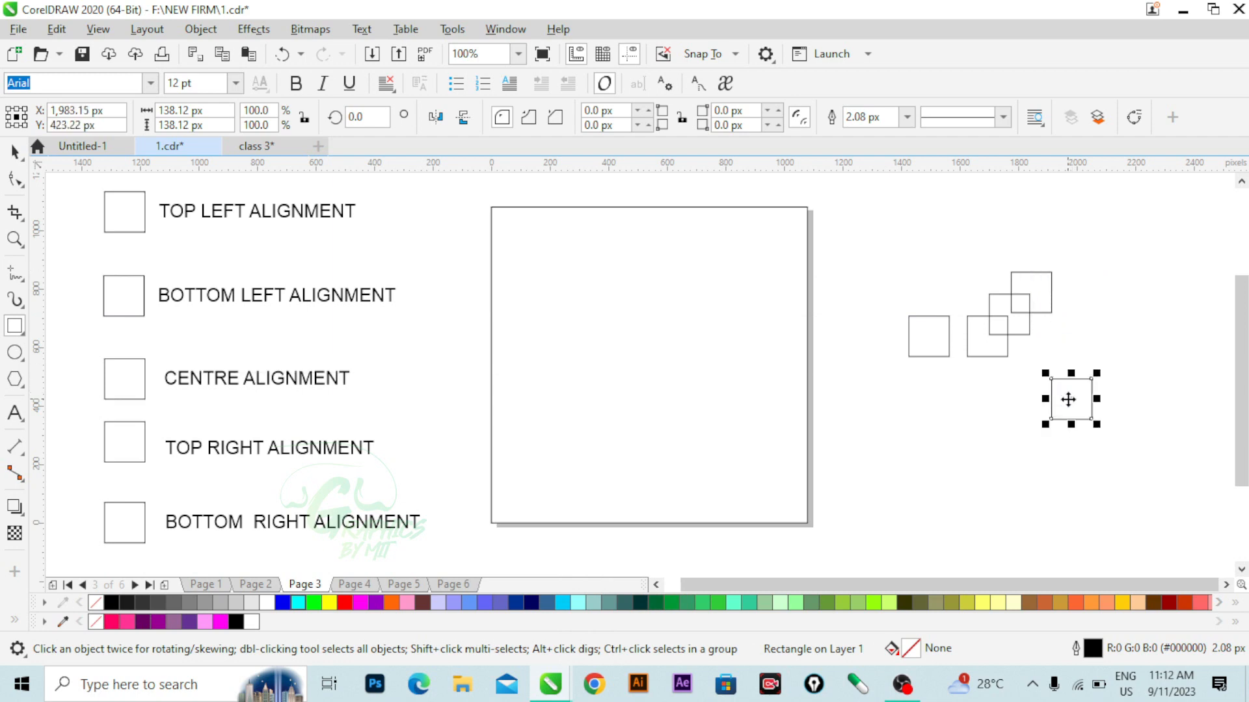
click(14, 151)
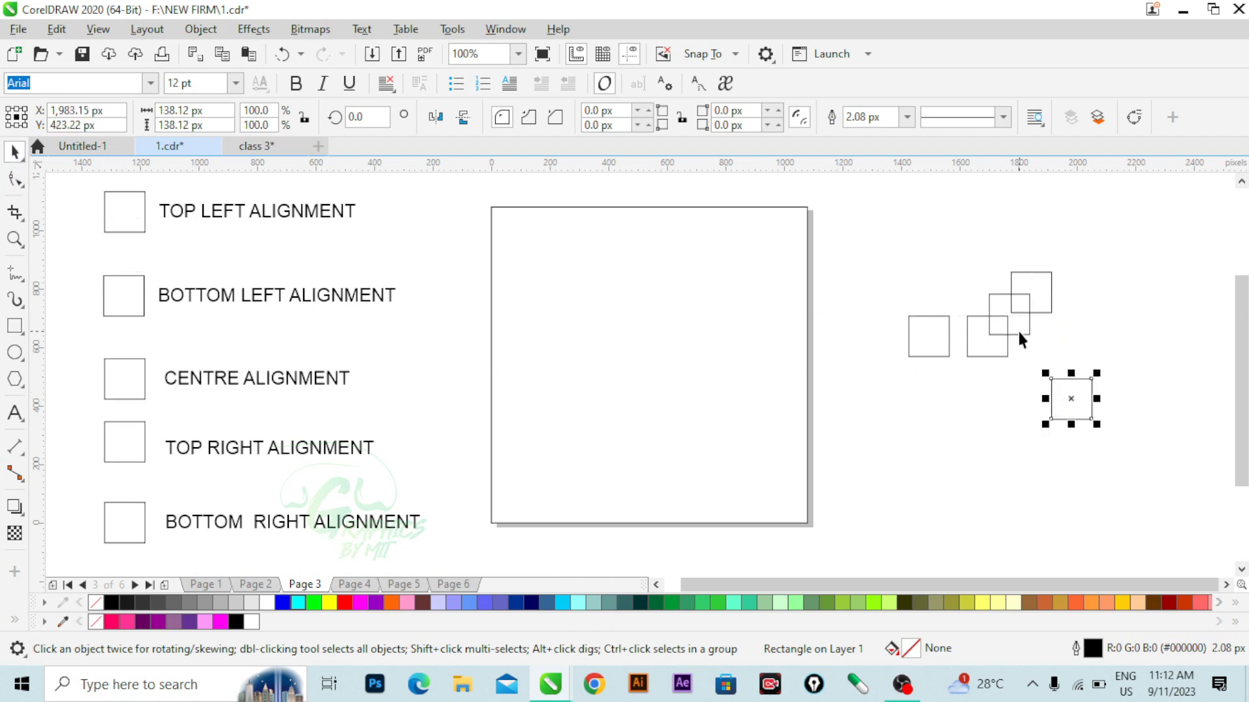
drag(998, 350, 979, 509)
drag(993, 306, 1013, 262)
drag(1080, 385, 1121, 407)
drag(1008, 279, 1049, 326)
drag(934, 335, 937, 246)
drag(986, 514, 1046, 460)
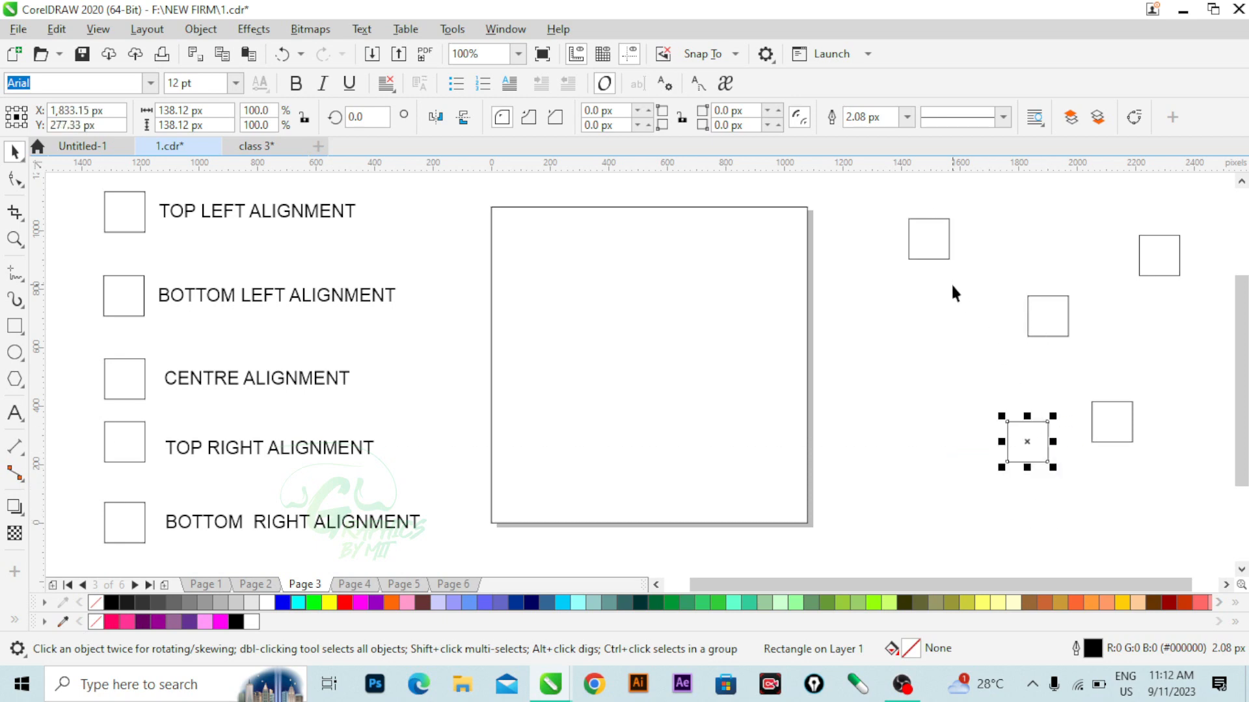
drag(937, 258, 933, 309)
drag(1030, 447, 947, 481)
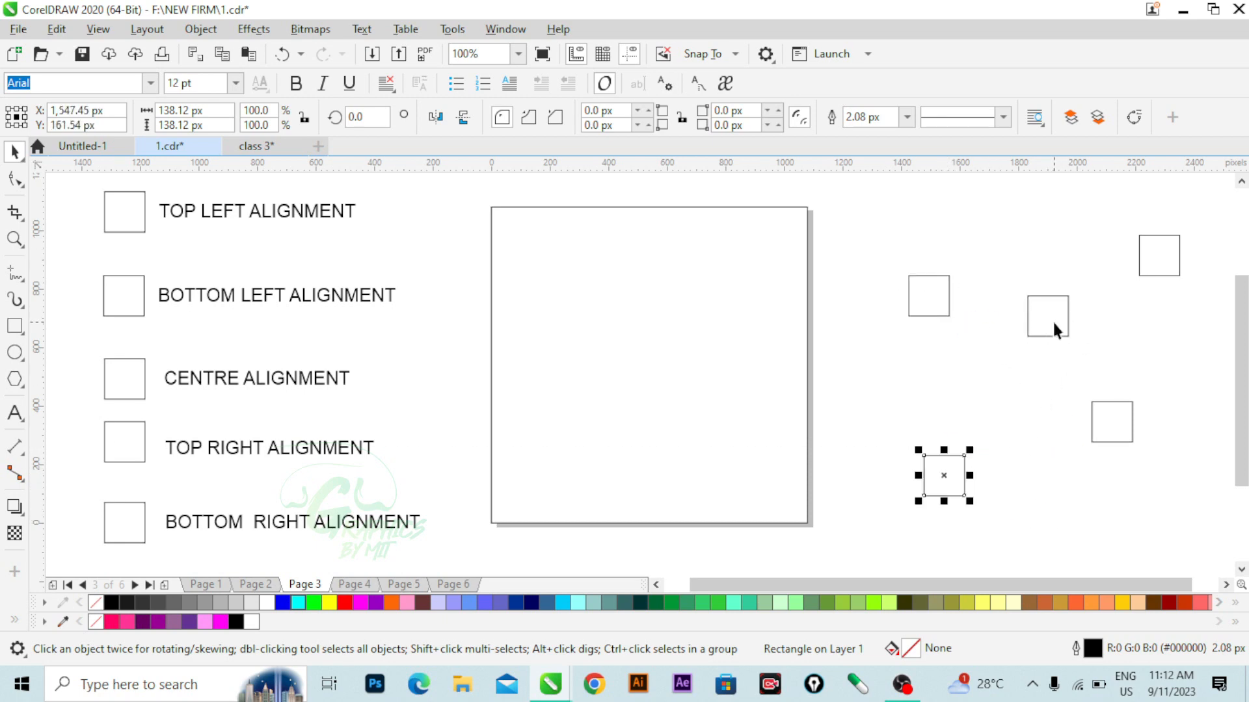
drag(1051, 319, 949, 391)
drag(1130, 410, 1090, 436)
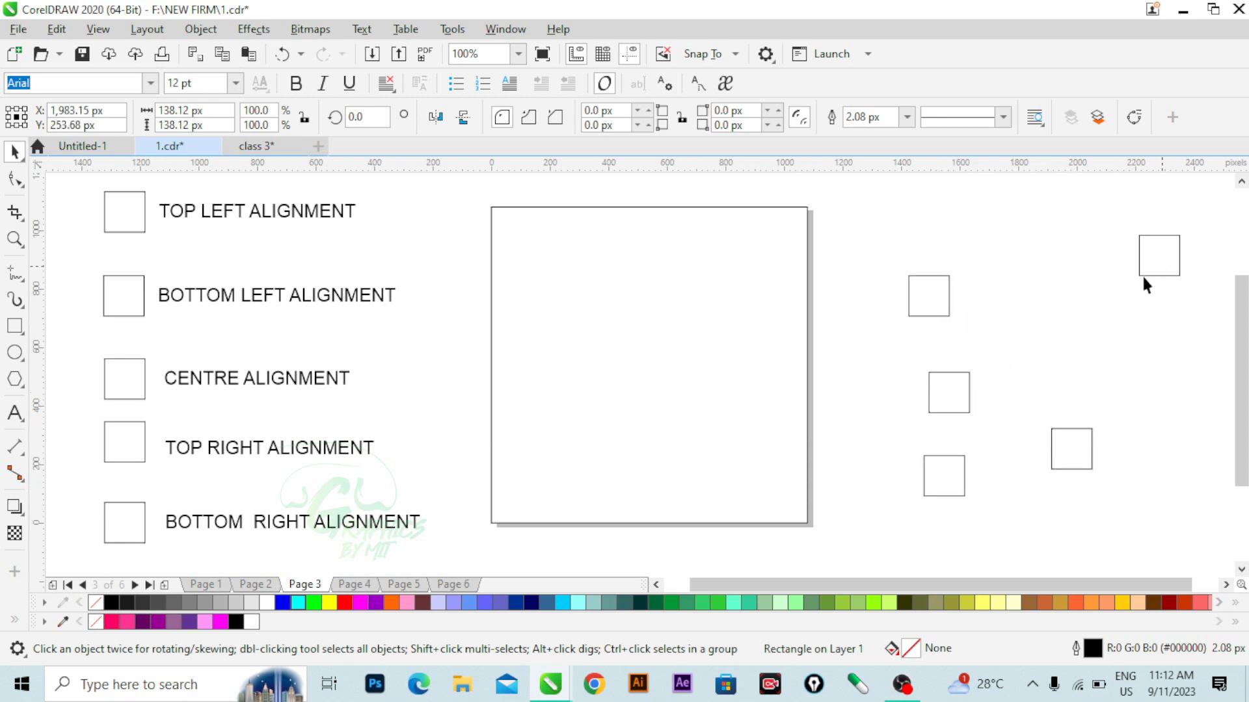
drag(1164, 267, 1037, 282)
drag(973, 388, 998, 357)
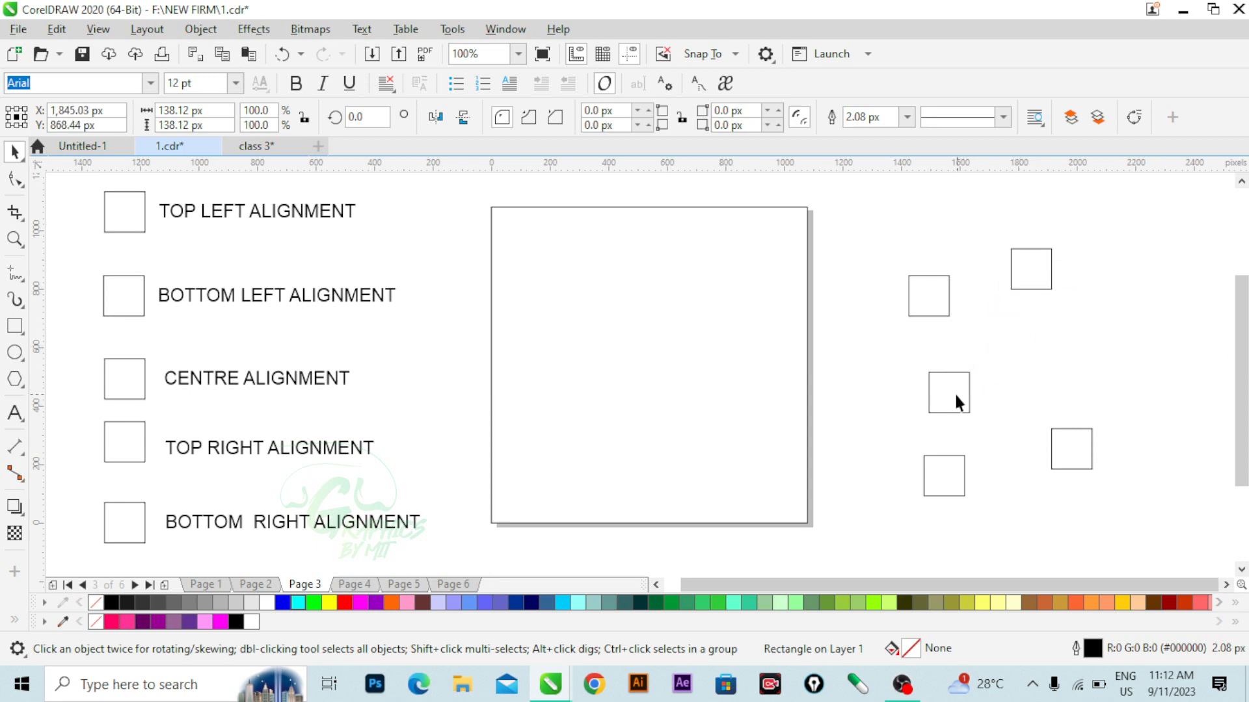
drag(954, 392, 1017, 338)
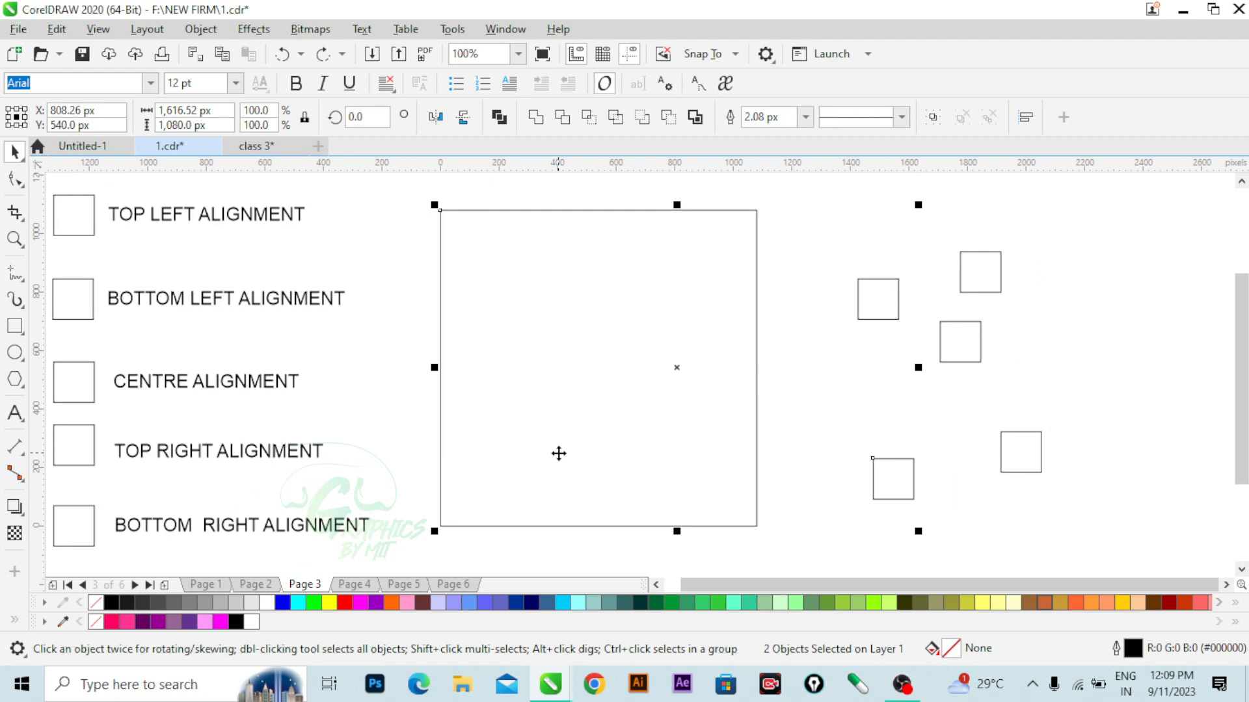
Align the lowest scattered small square to the top and left edges of the page-sized frame
click(909, 416)
click(900, 481)
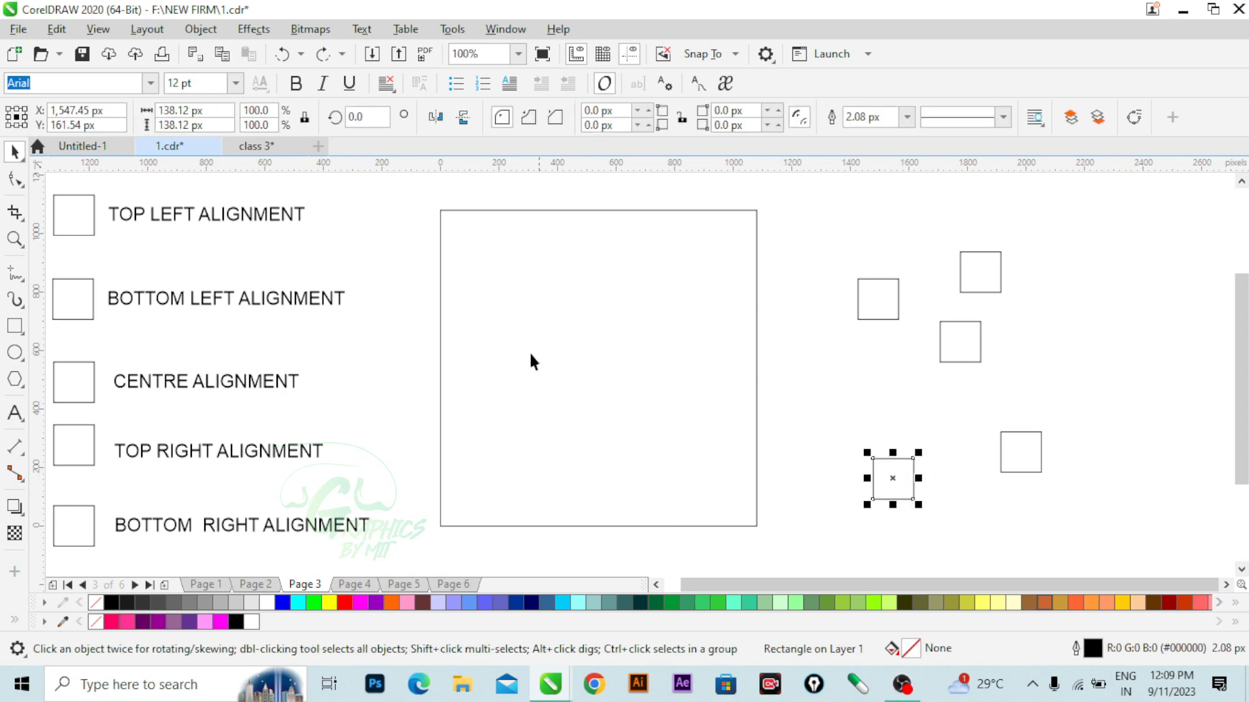
key(shift)
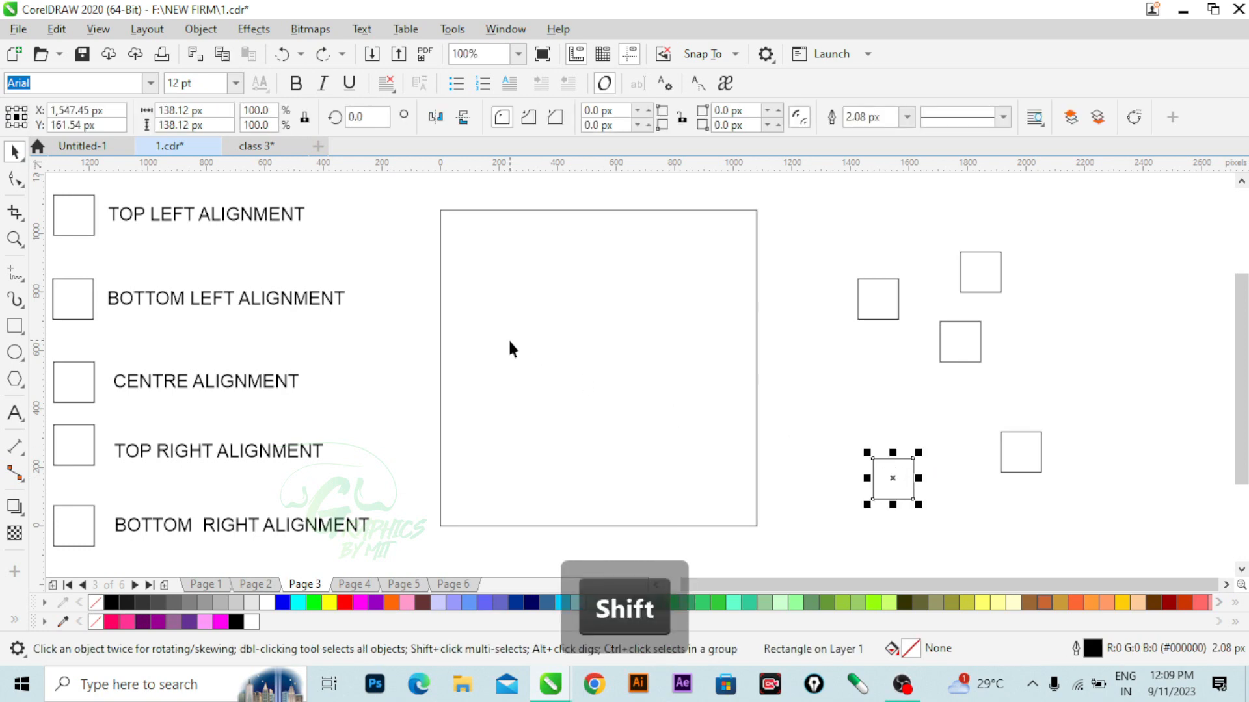
shift+click(510, 340)
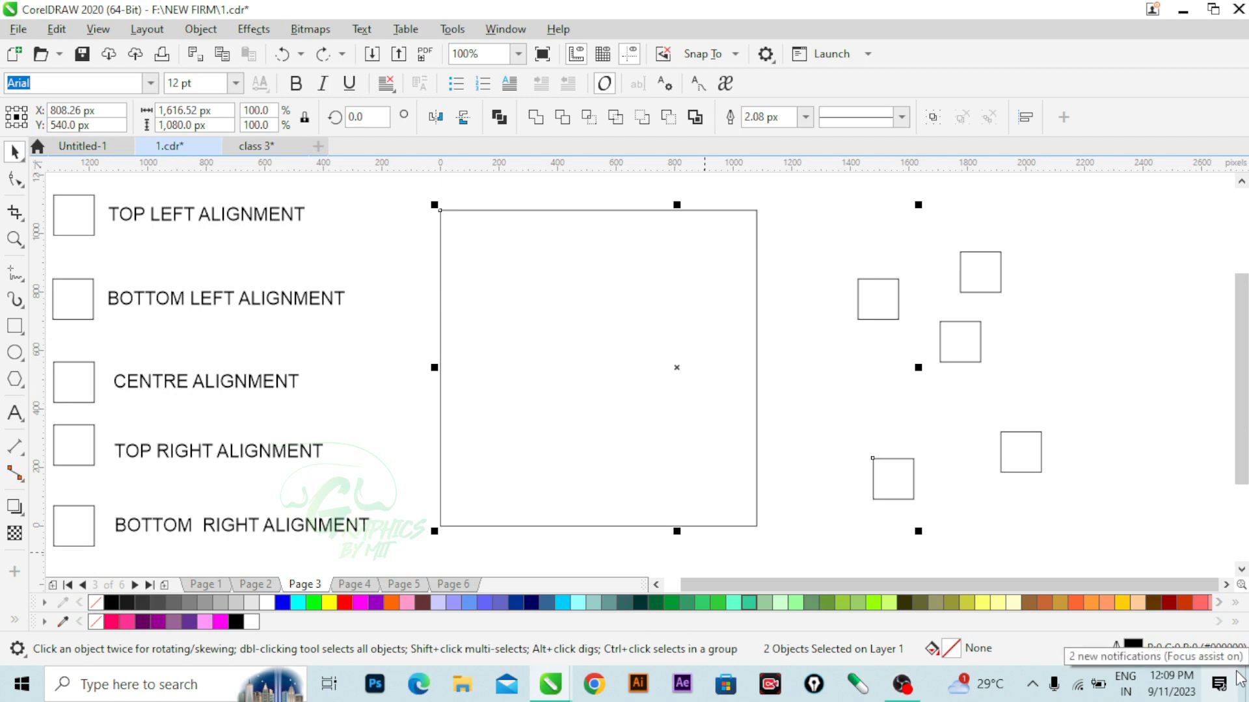
key(t)
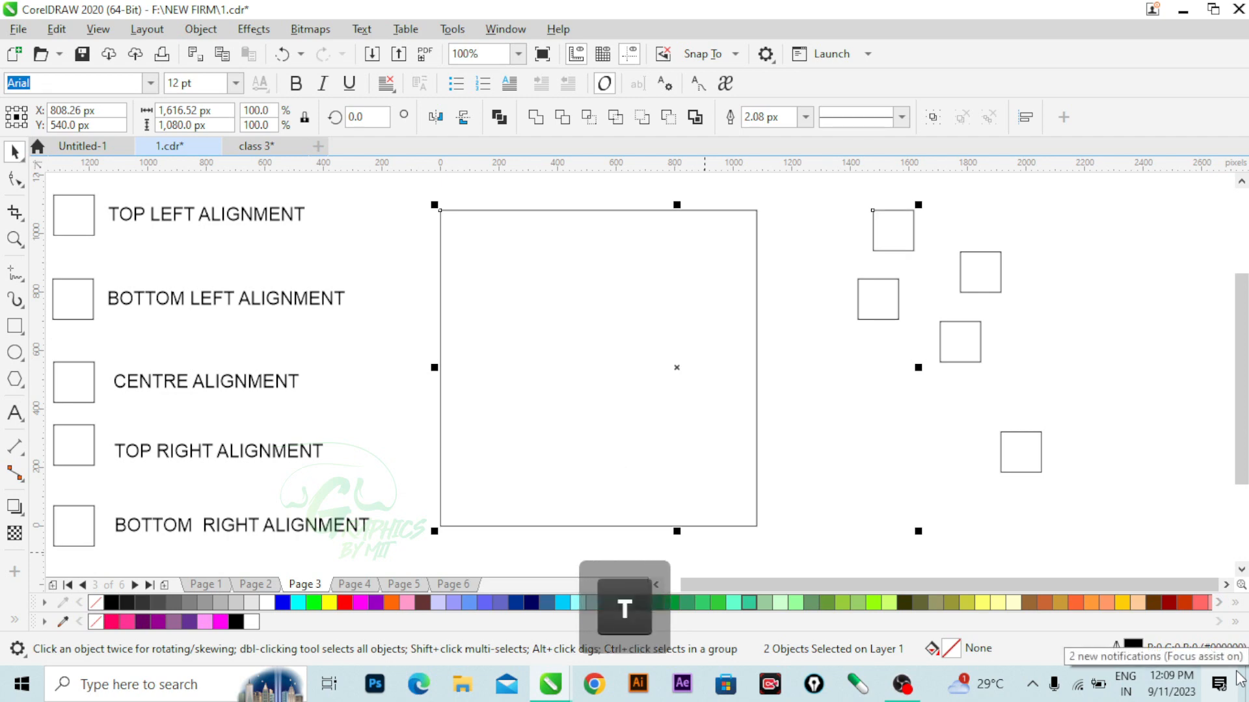
key(l)
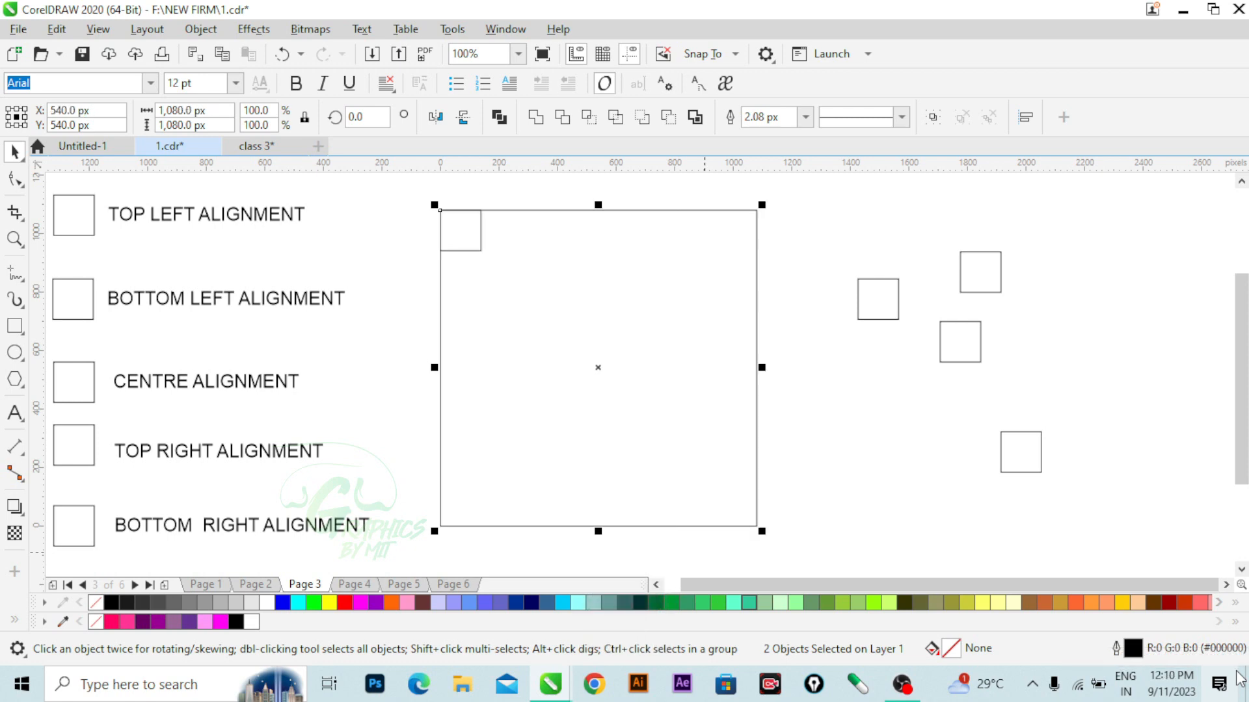
click(945, 475)
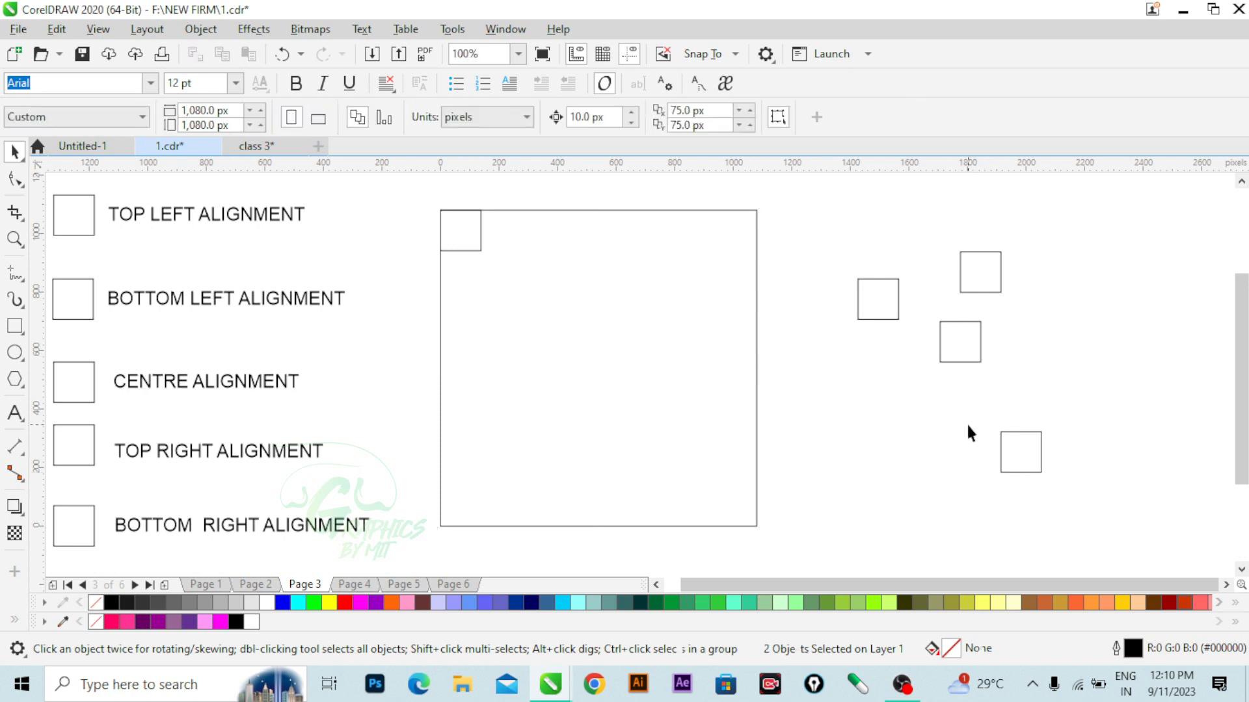
Align the small square in the middle of the scattered group to the frame's bottom and left edges
click(962, 341)
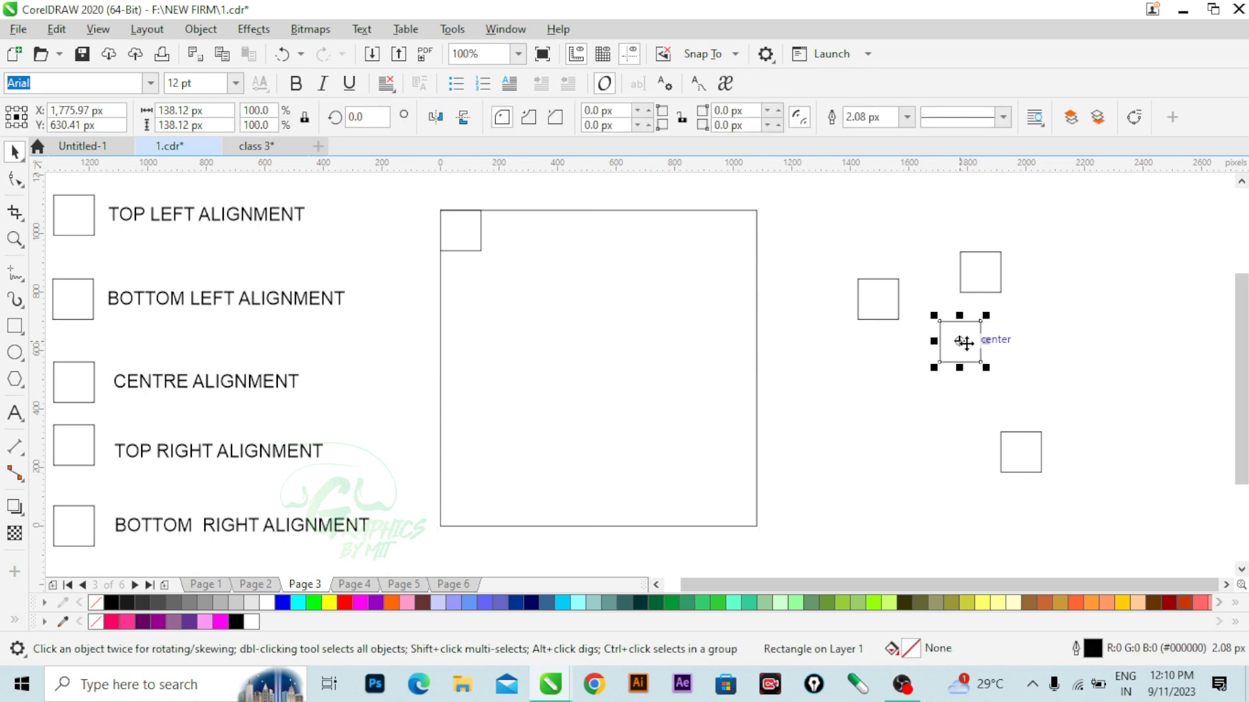
key(shift)
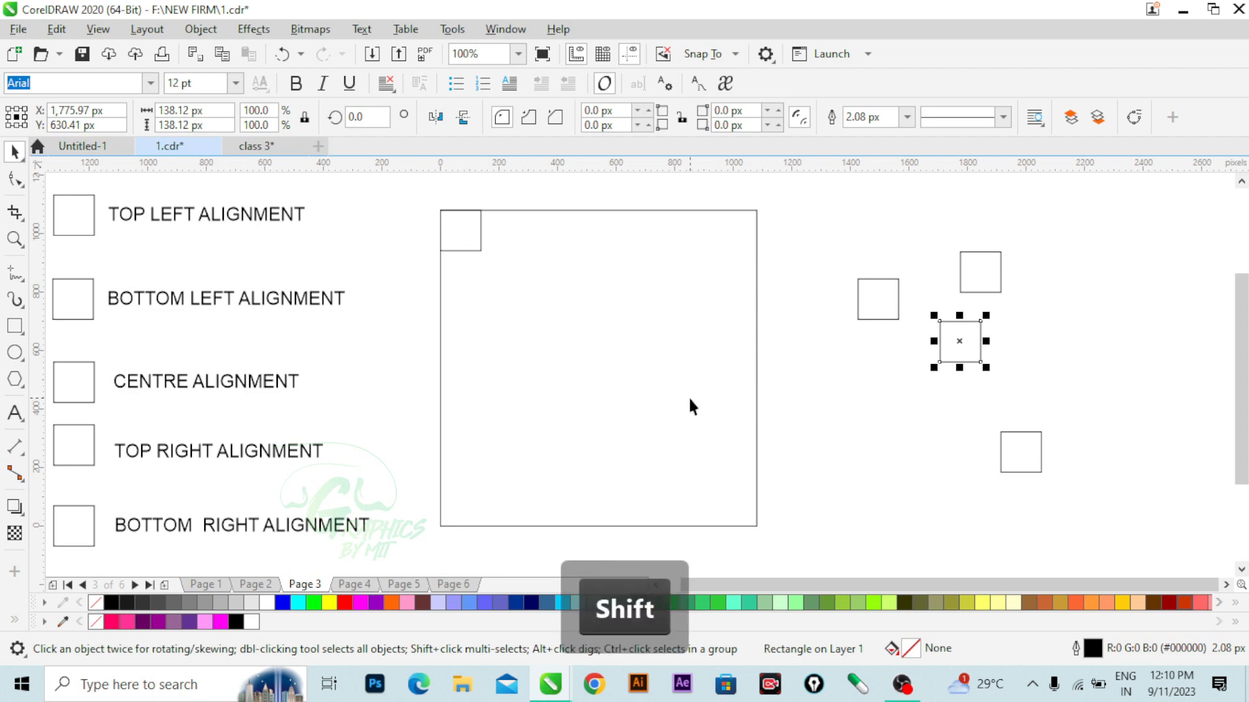
shift+click(690, 406)
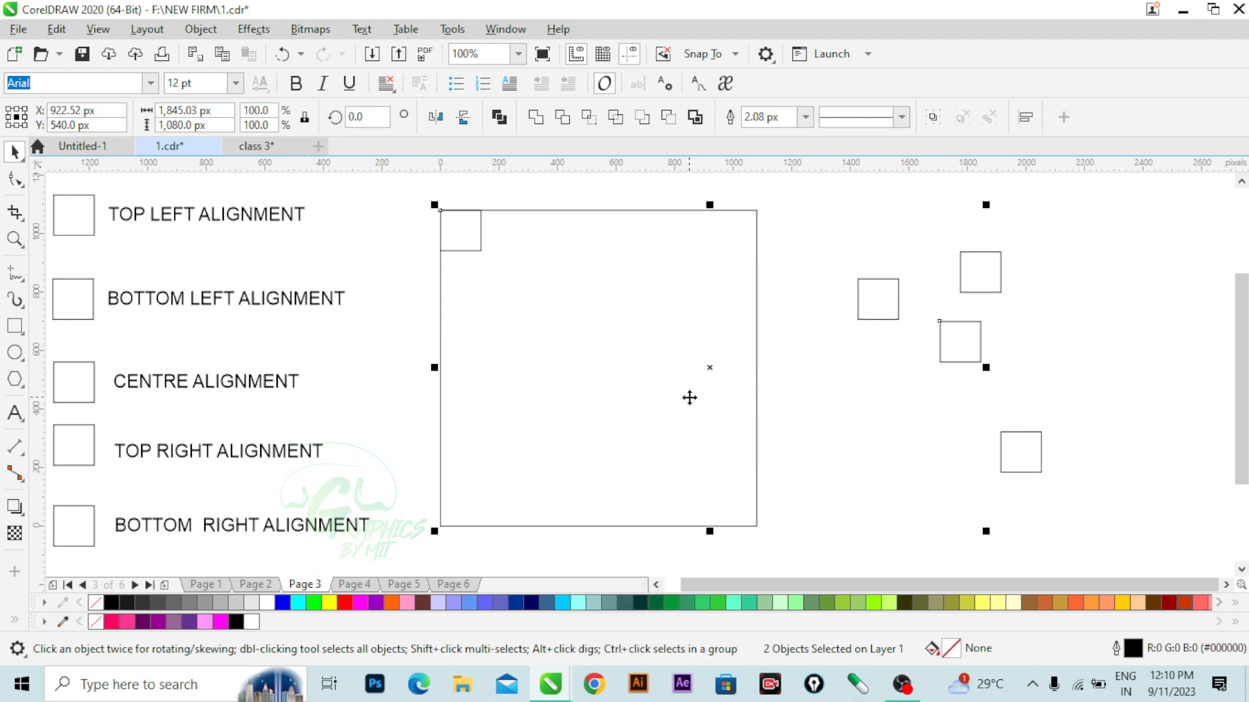
key(b)
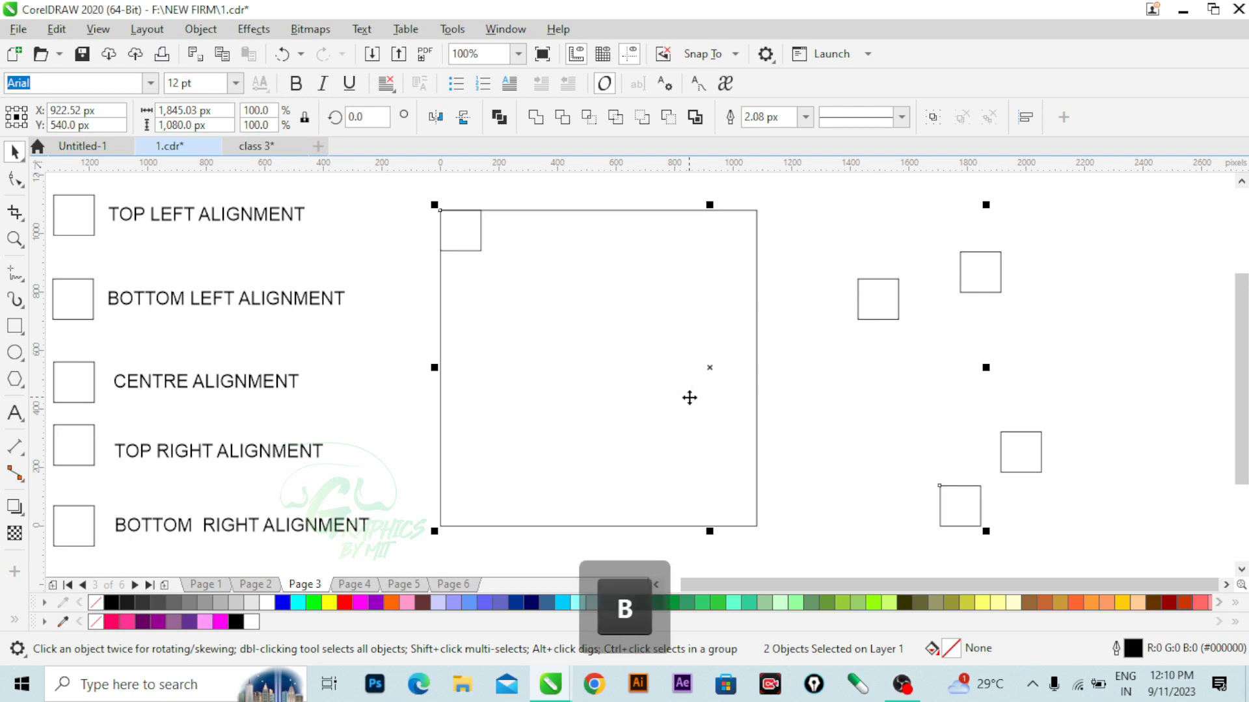
key(l)
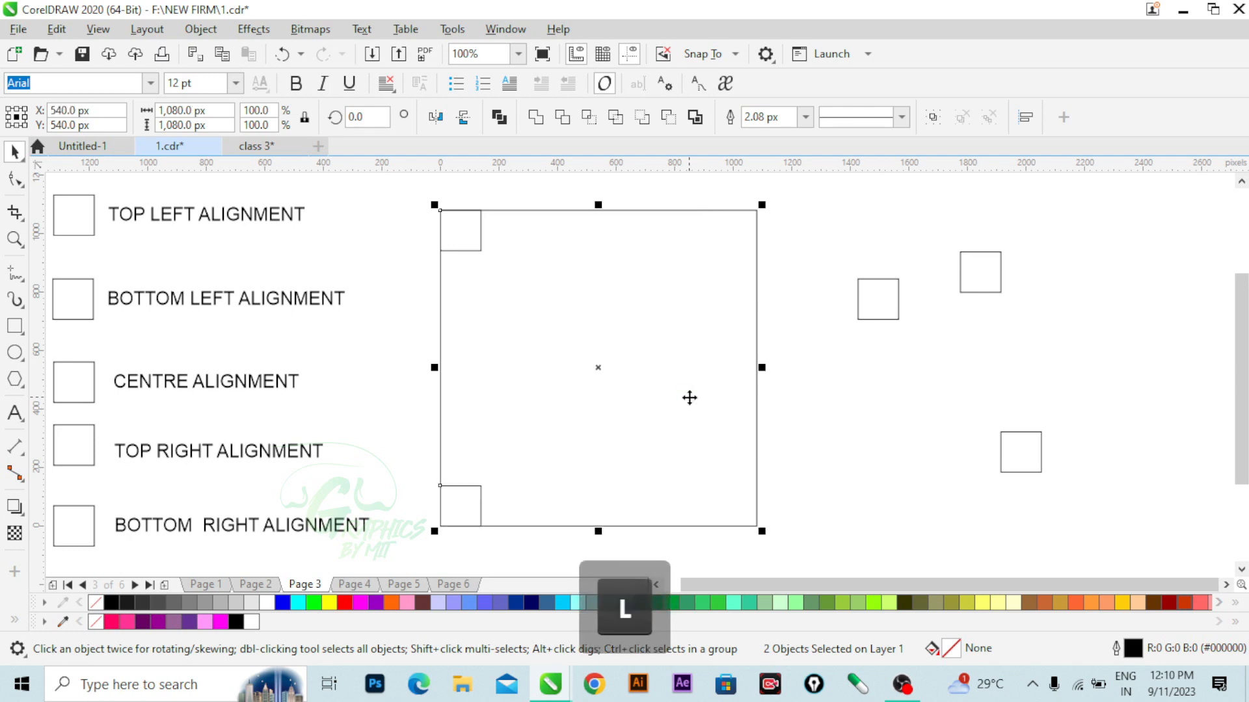
click(857, 451)
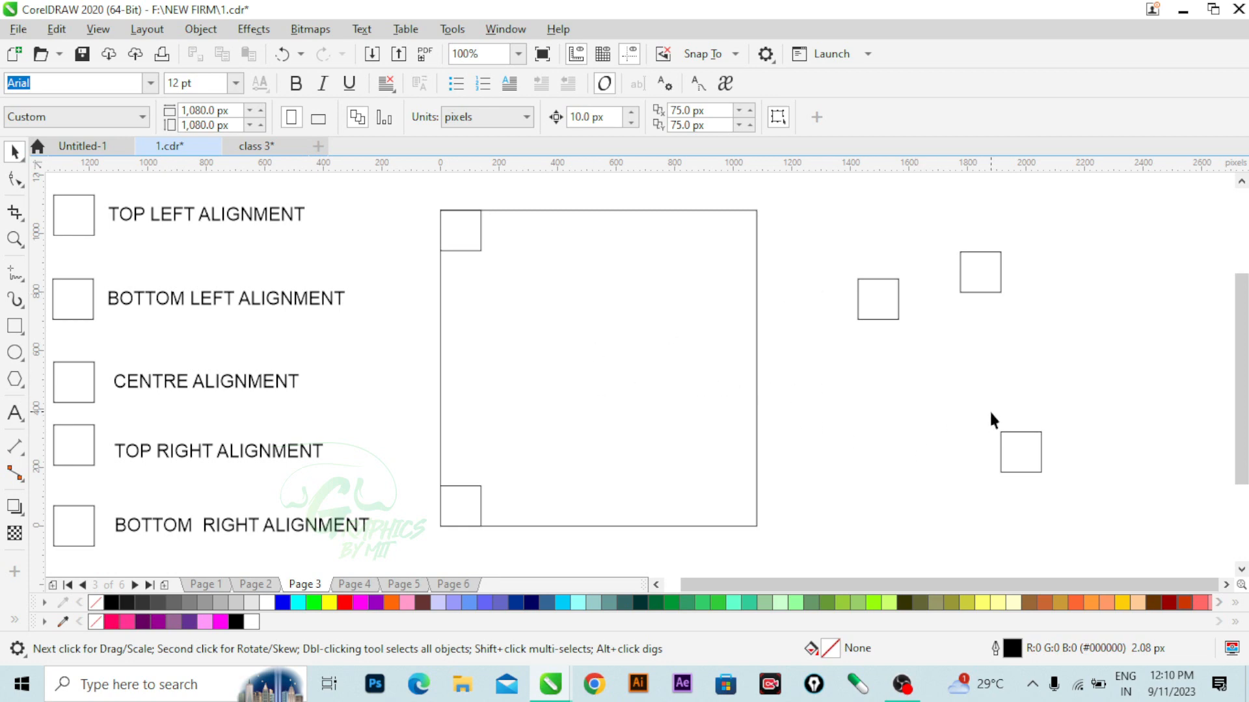
Align the lowest remaining loose square to the frame's bottom and right edges
click(1021, 464)
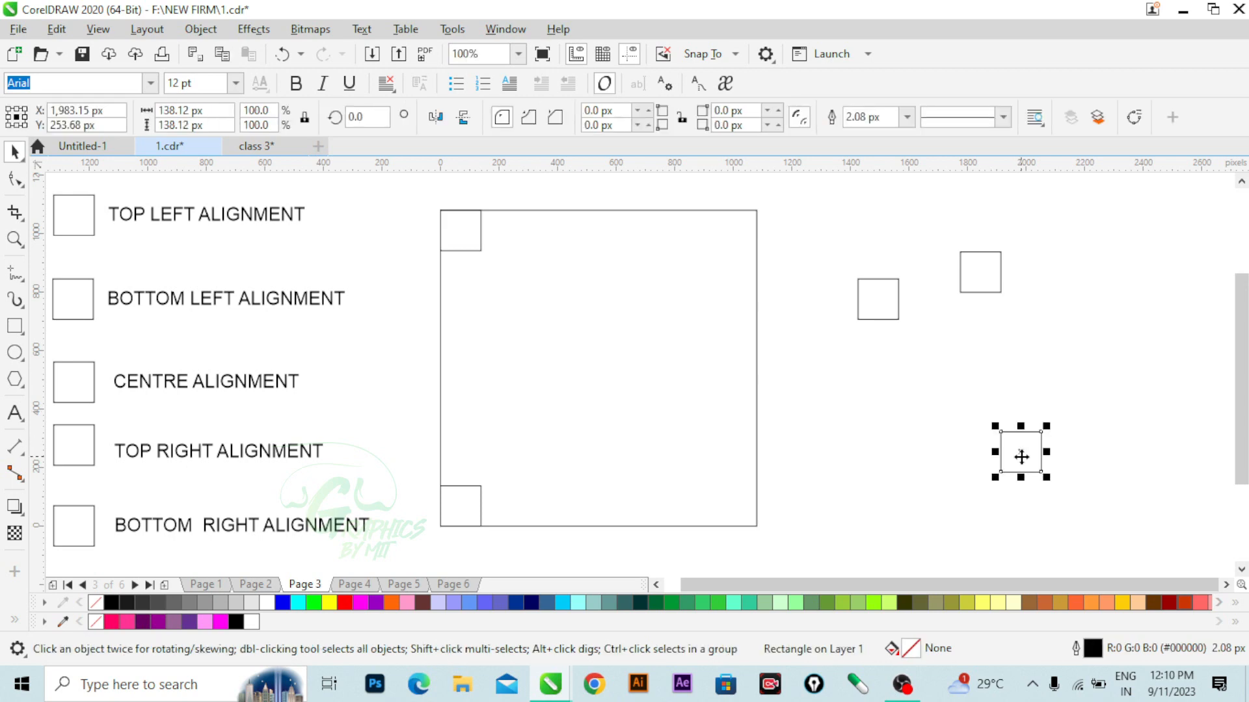
shift+click(718, 395)
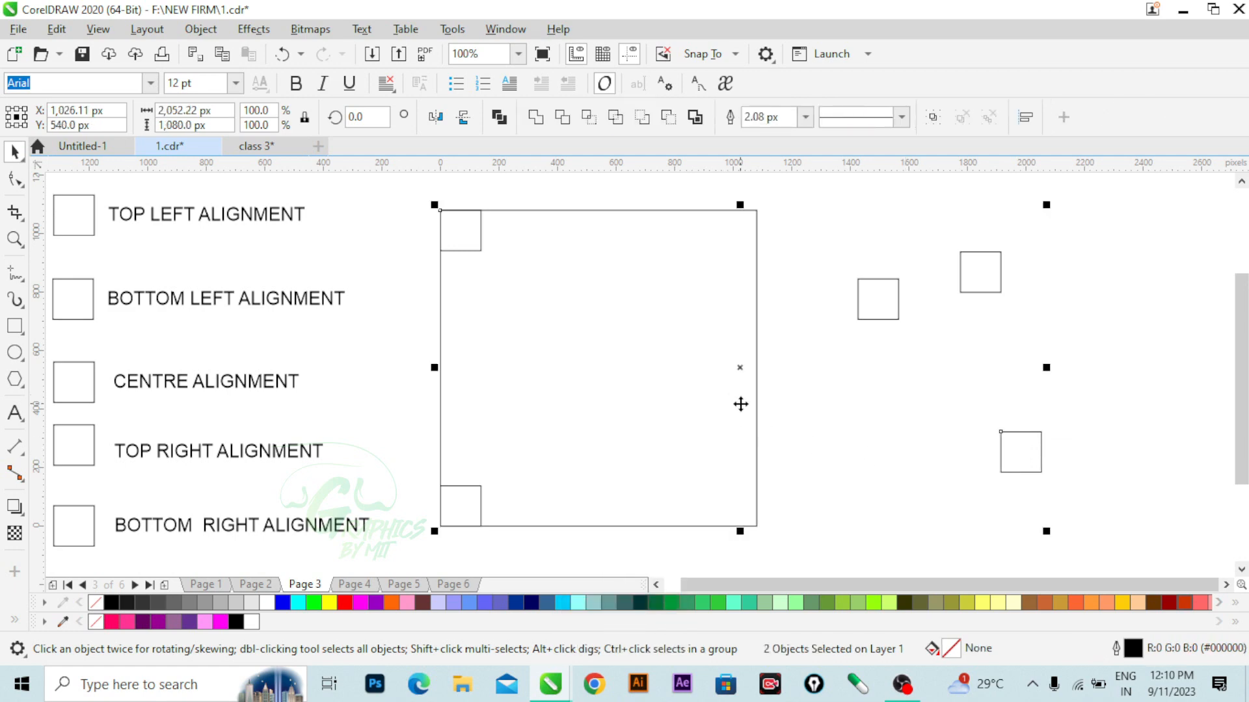
key(b)
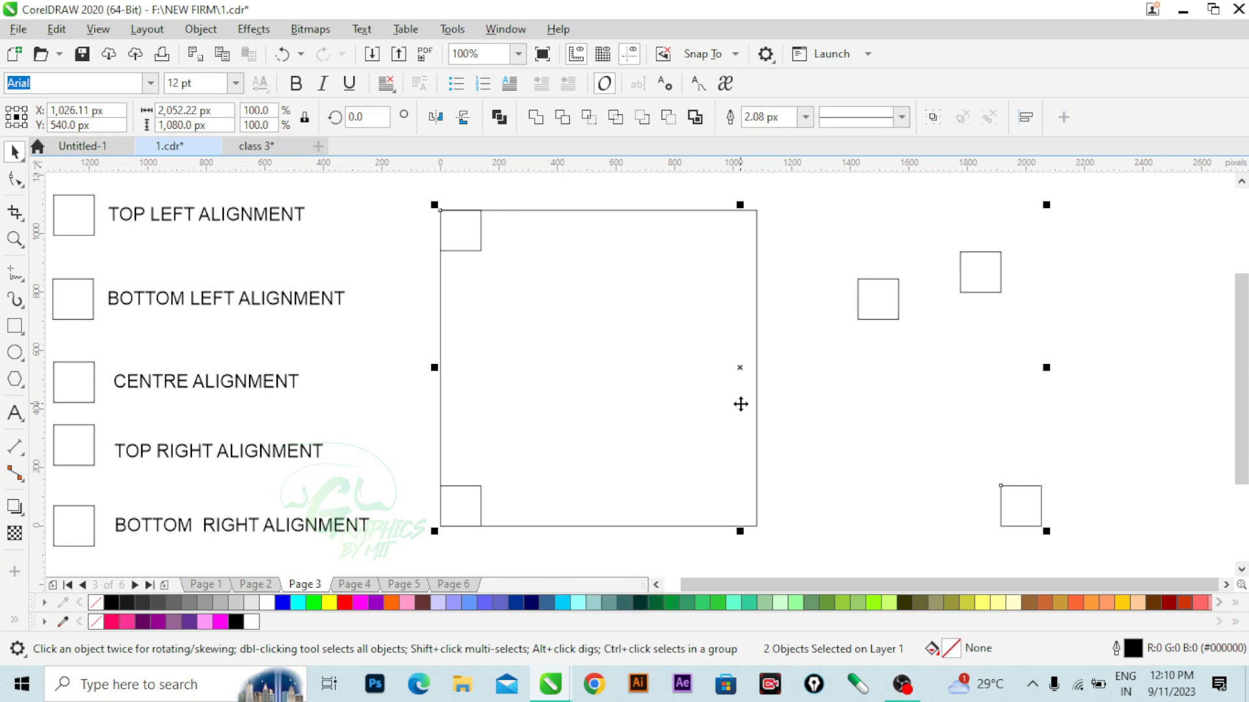
key(r)
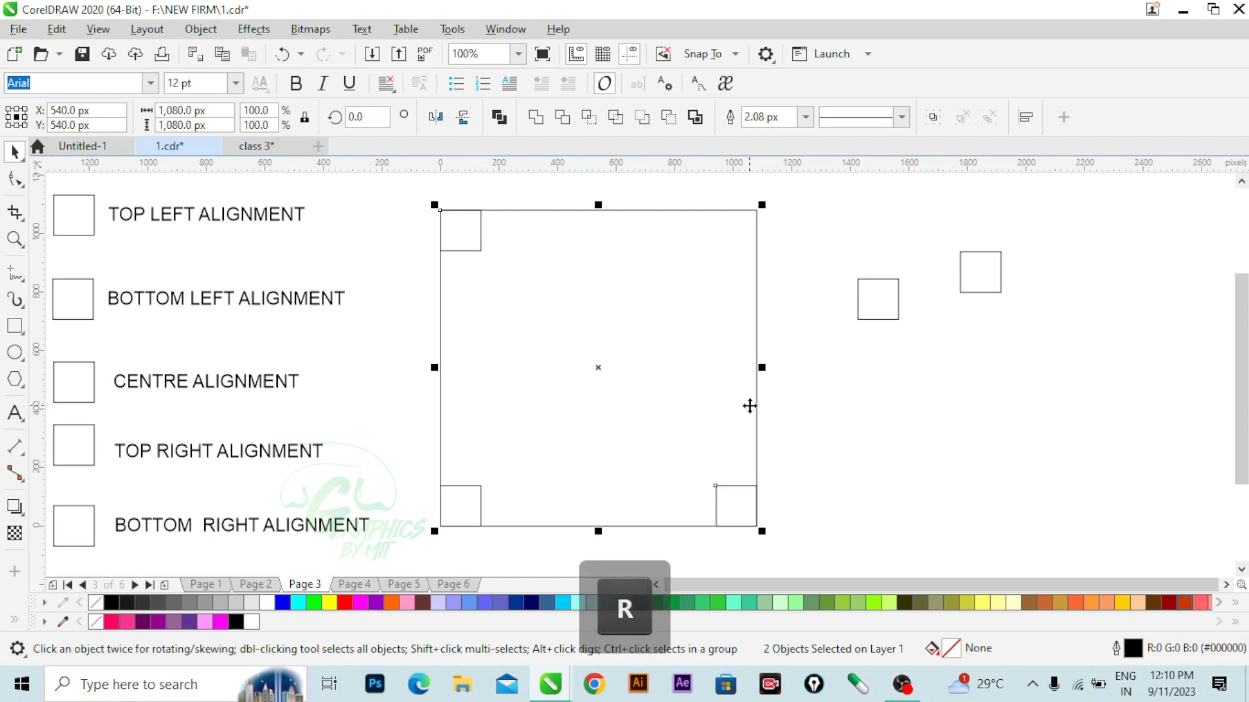
click(921, 376)
Align the upper of the two remaining loose squares to the frame's top and right edges
click(988, 291)
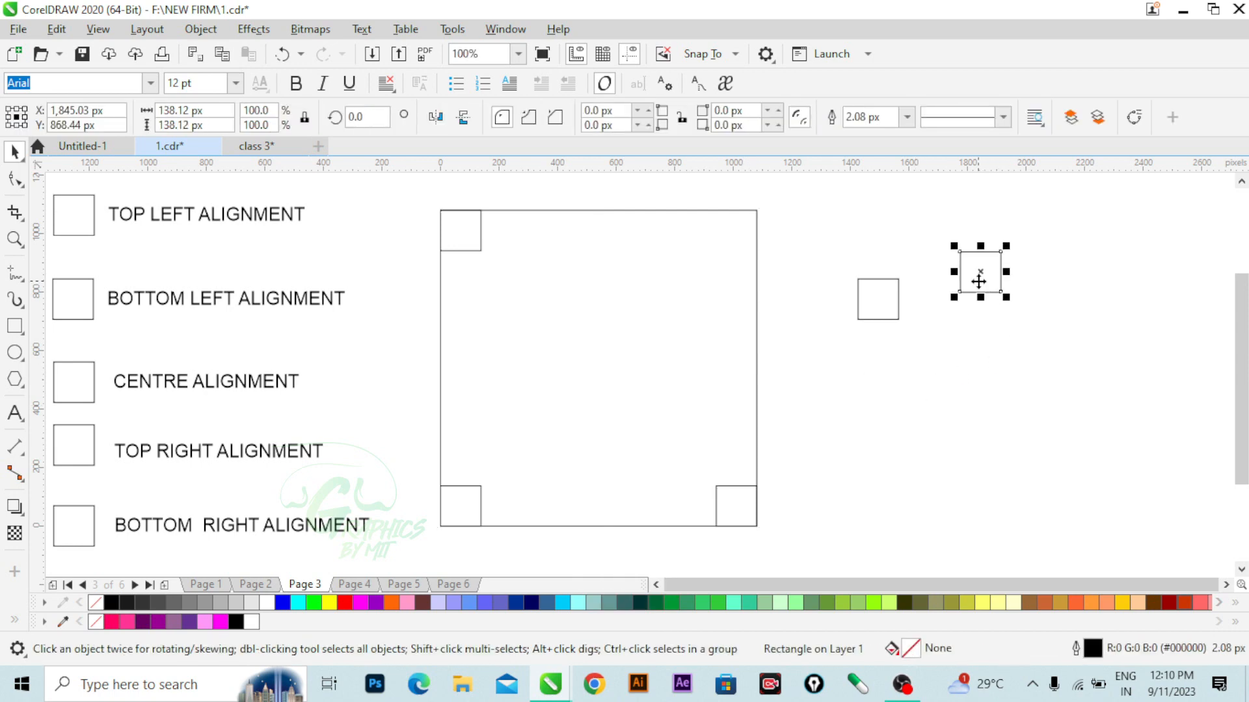
shift+click(718, 245)
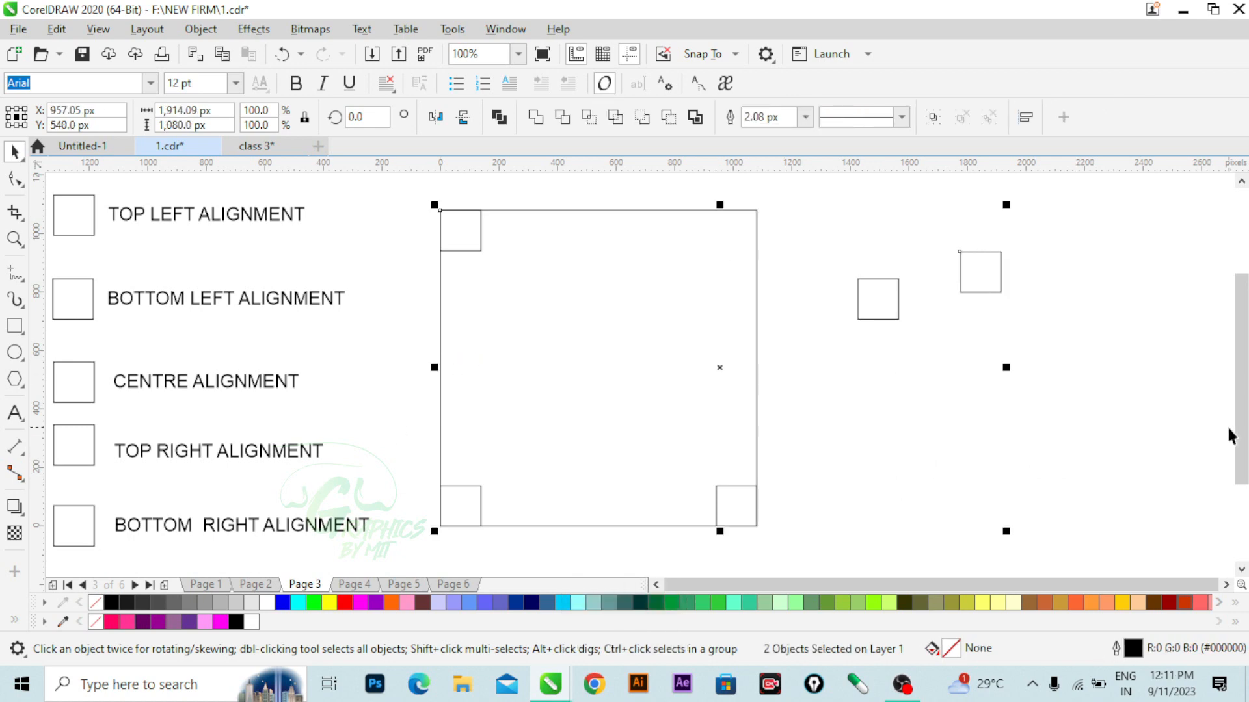
key(t)
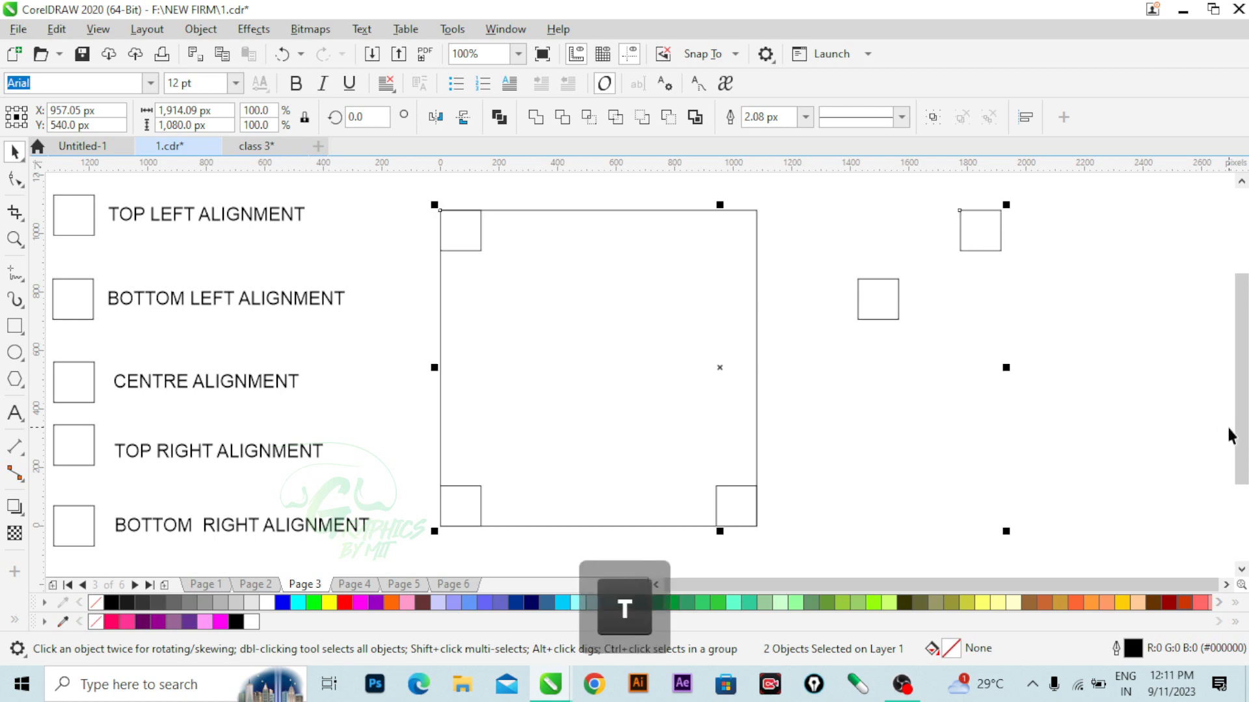
key(r)
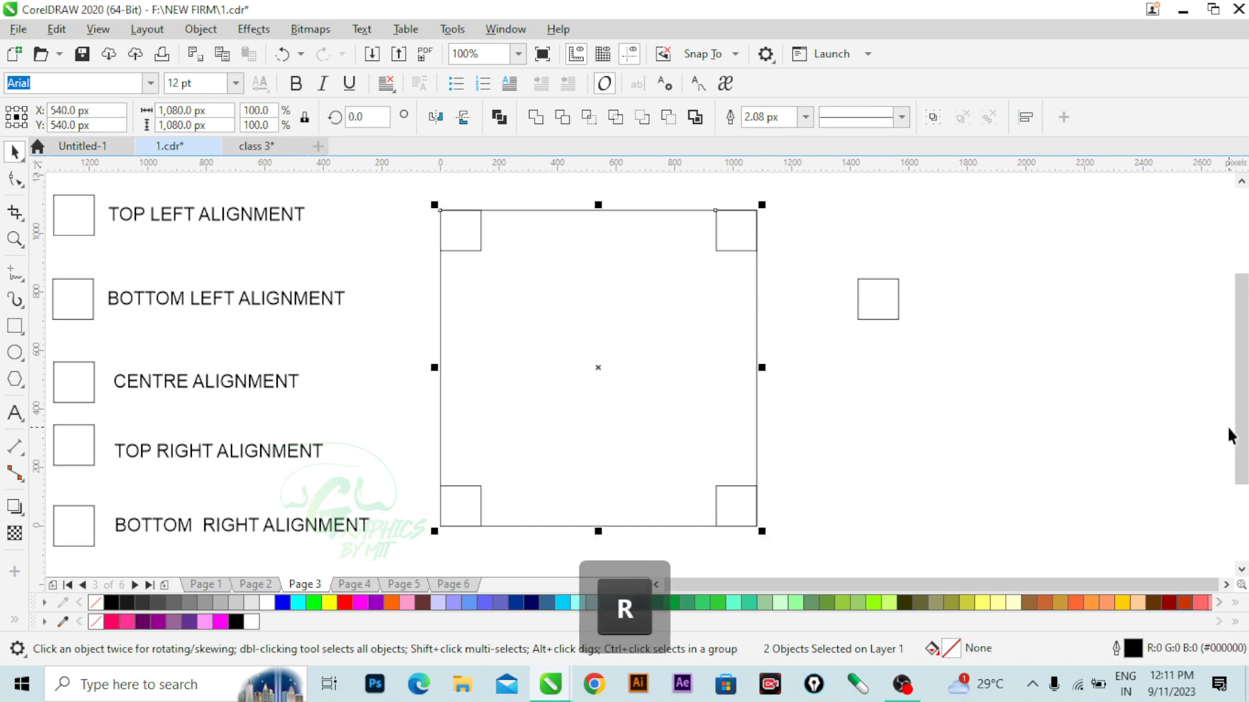
click(1033, 408)
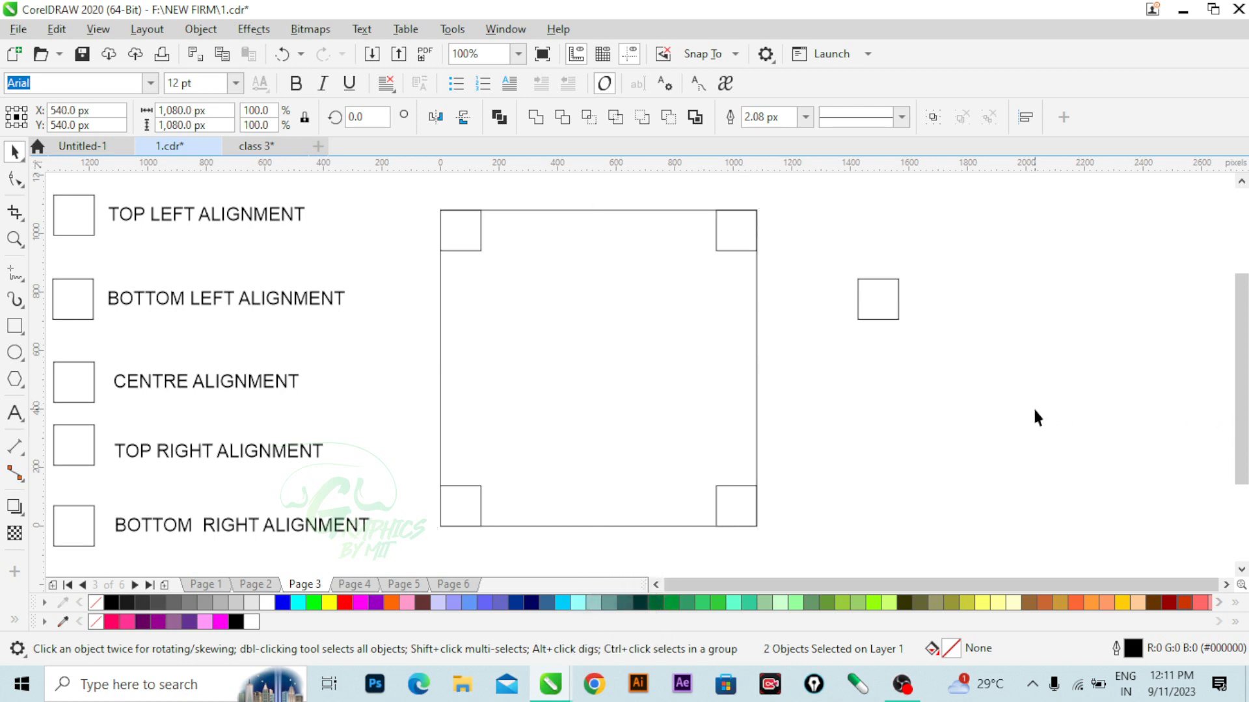
Centre the last loose square horizontally and vertically within the frame, and clear the selection
click(880, 301)
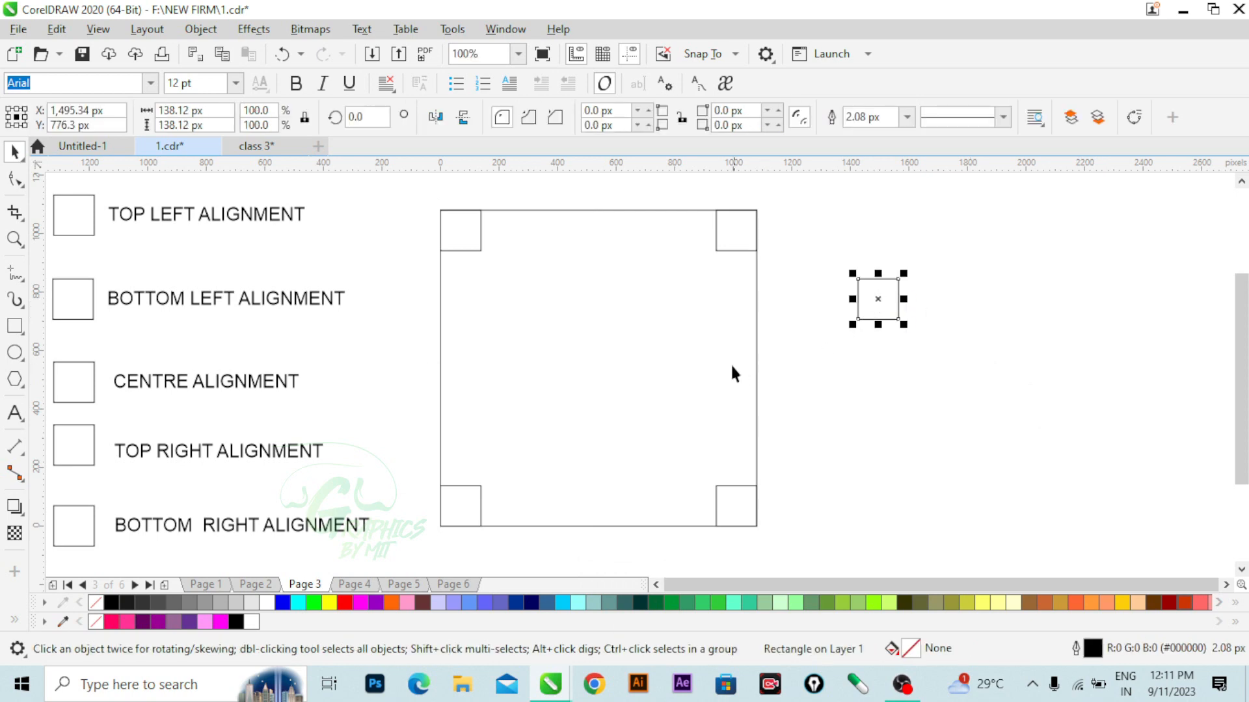
shift+click(707, 361)
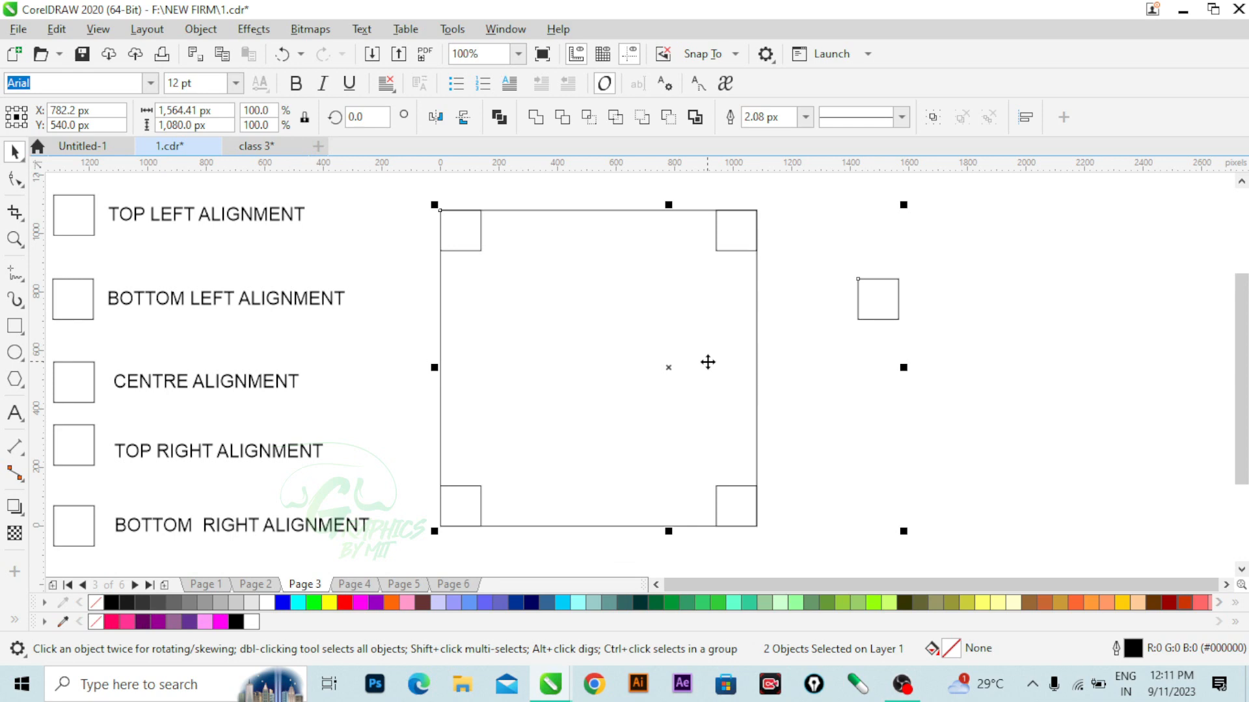
key(c)
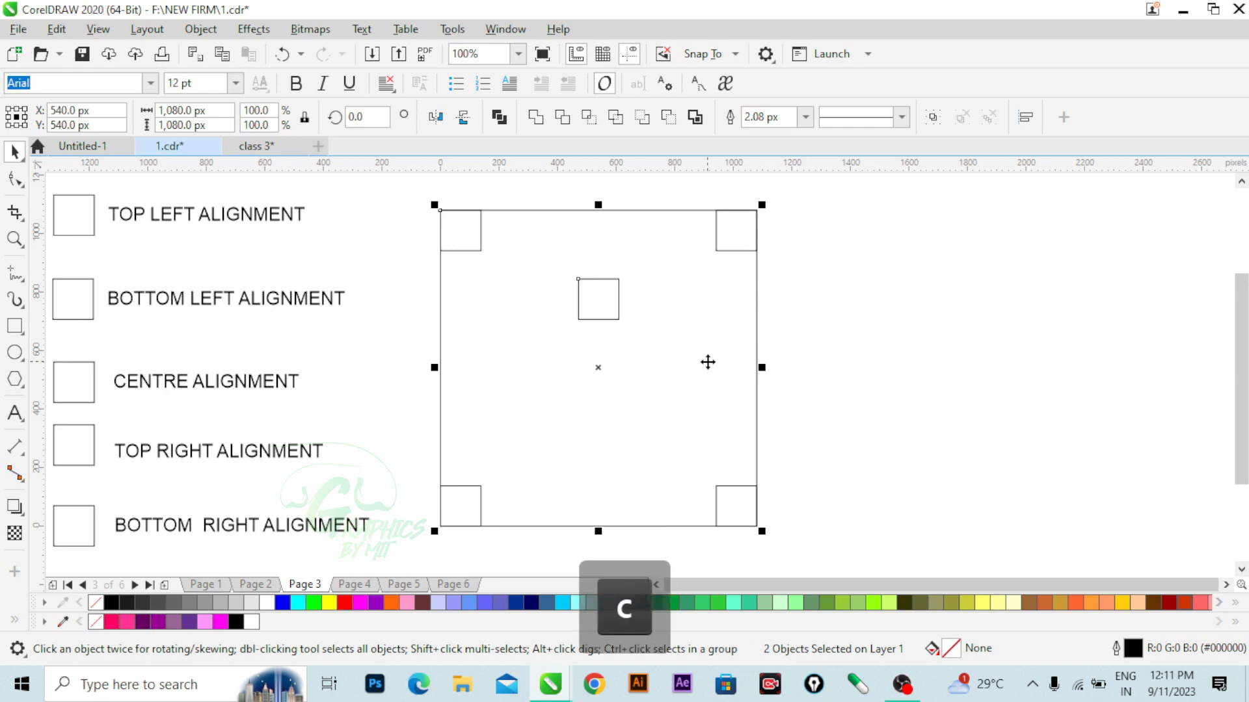
key(e)
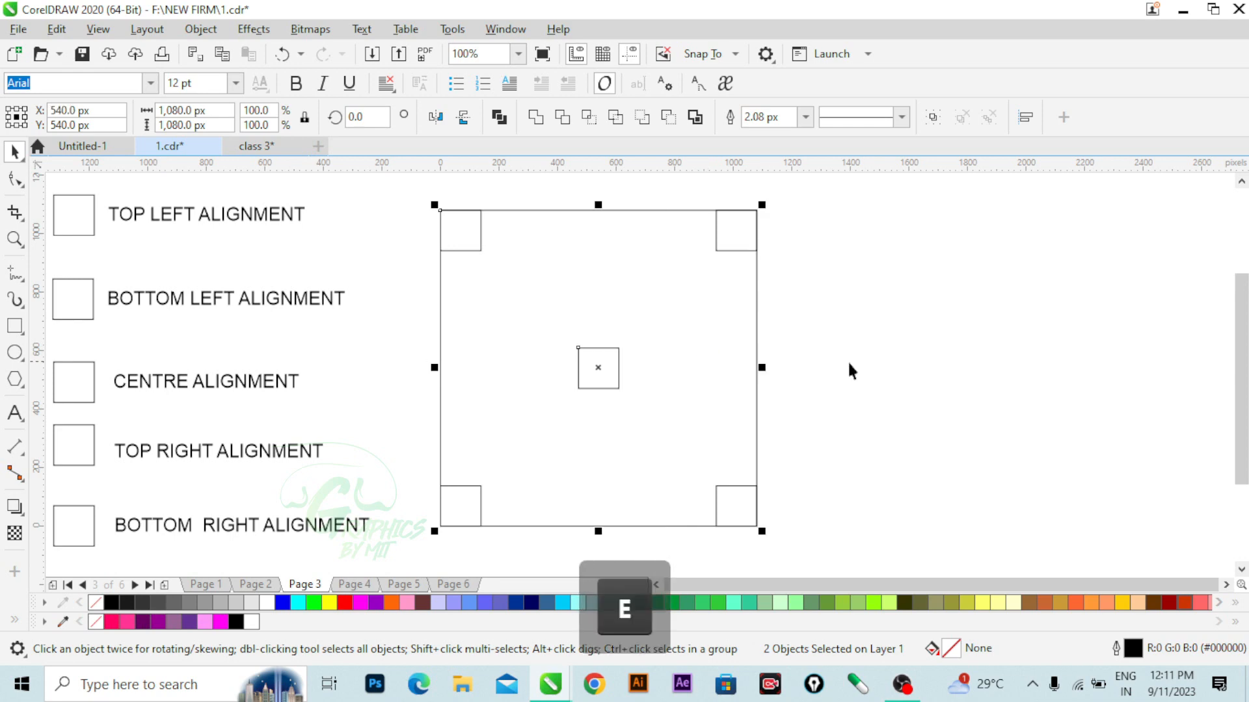
click(962, 369)
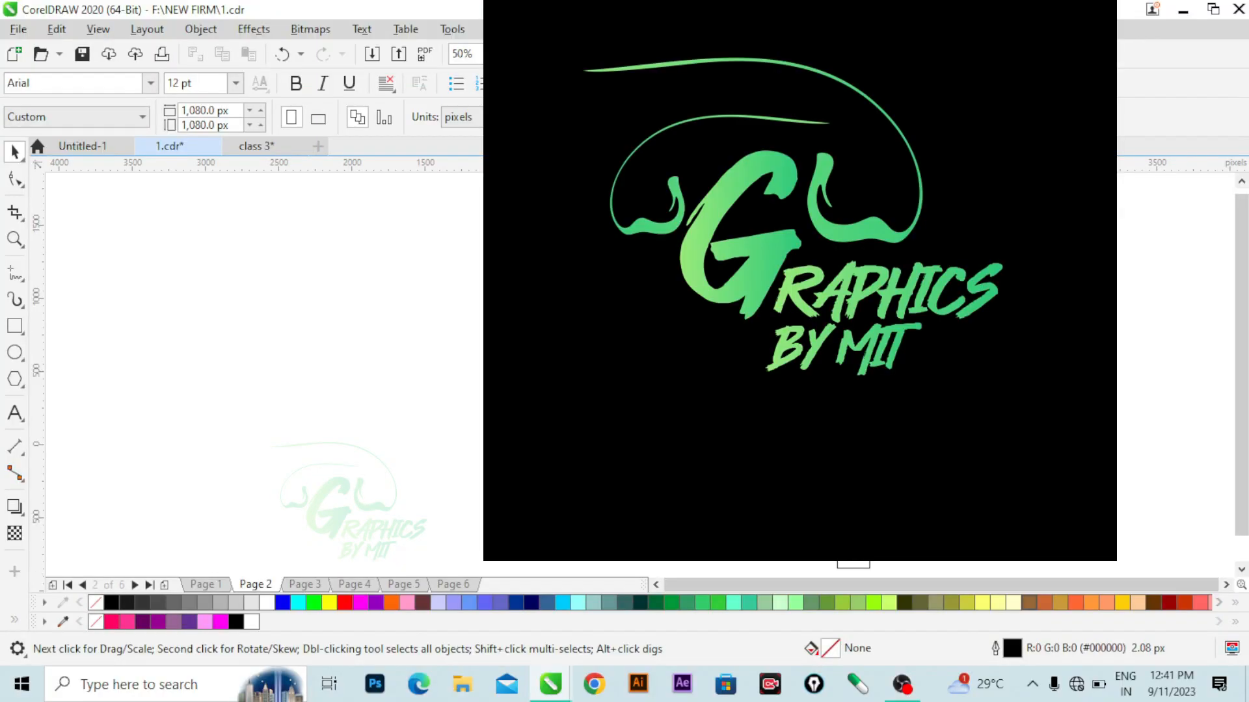
Go to Page 6, and turn the rulers off and on again
click(467, 589)
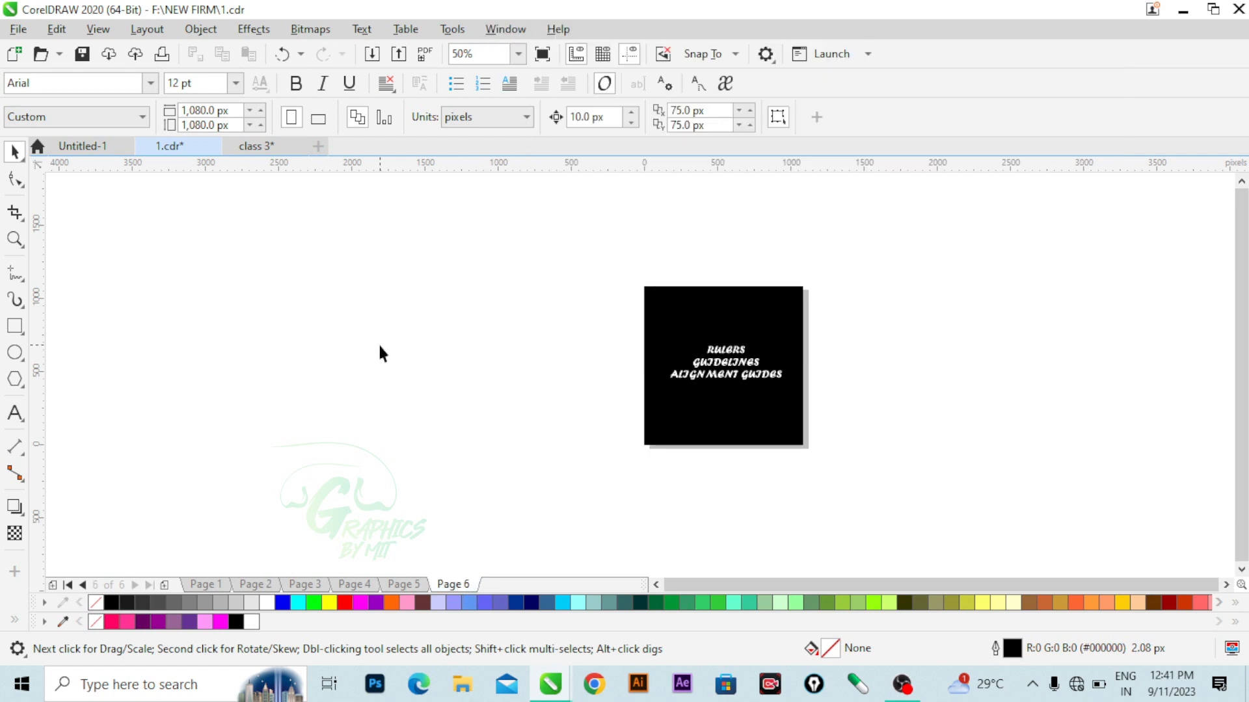
scroll(803, 354, up, 3)
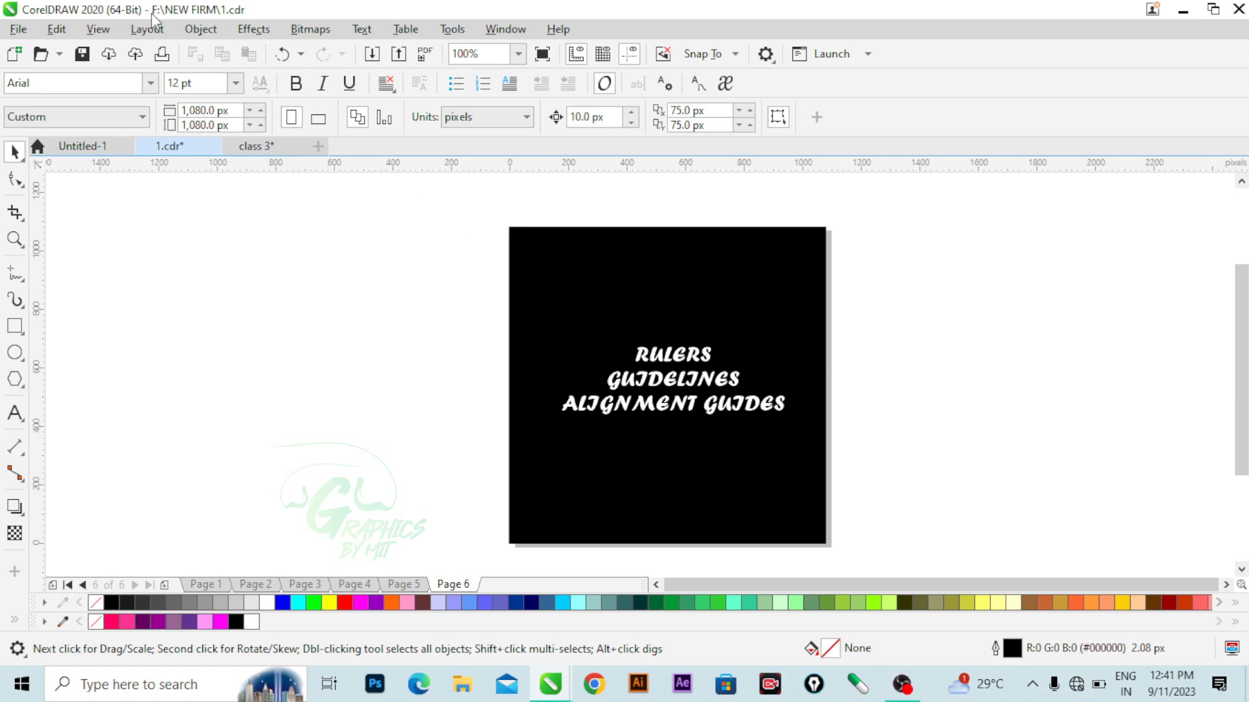
click(104, 31)
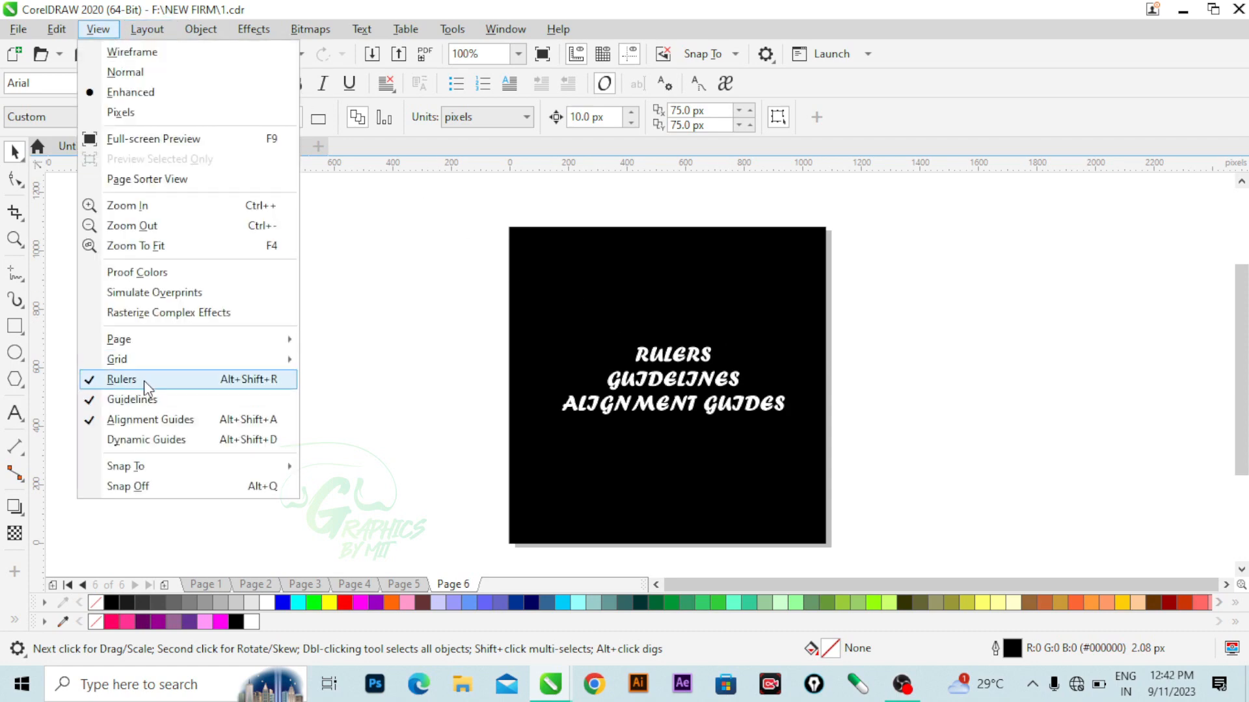
click(144, 380)
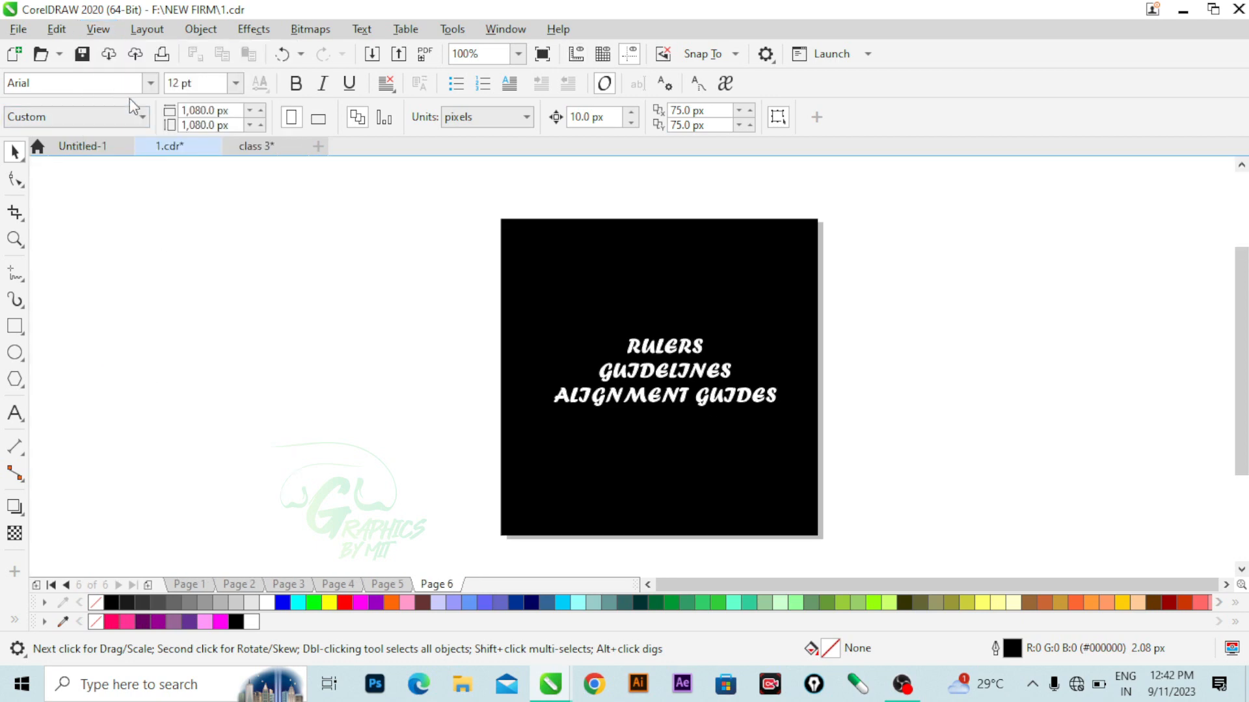
click(99, 30)
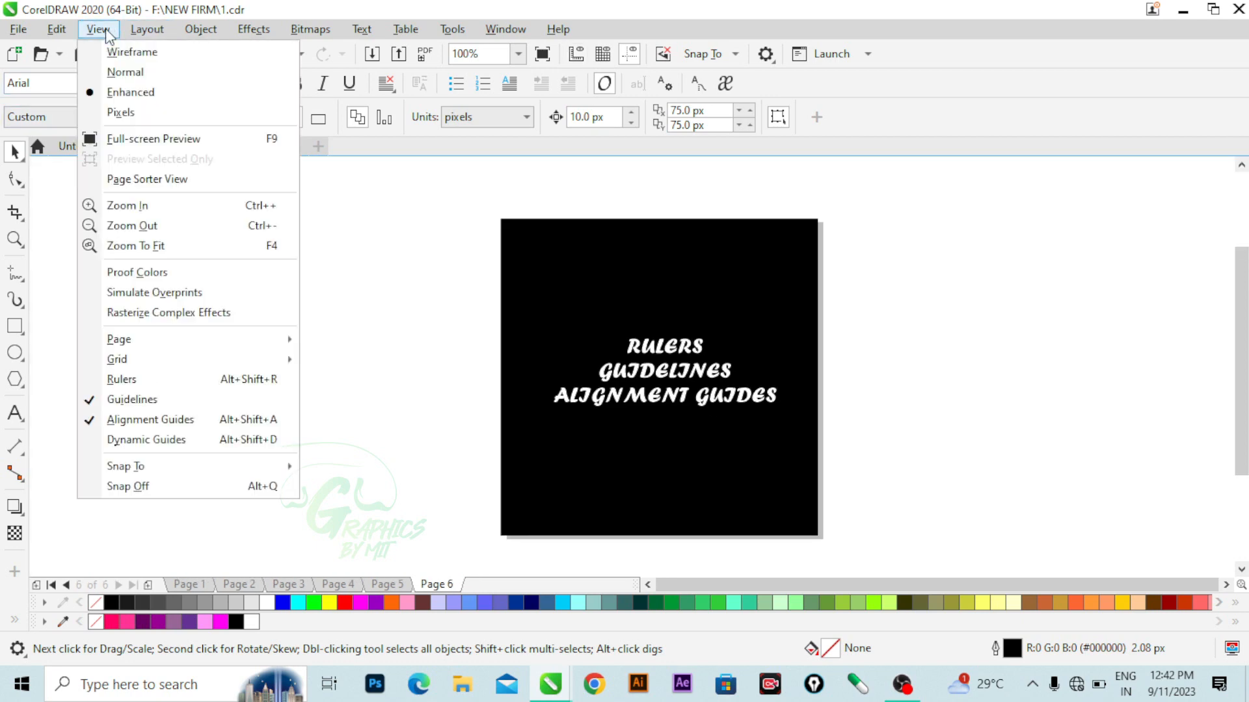
click(185, 384)
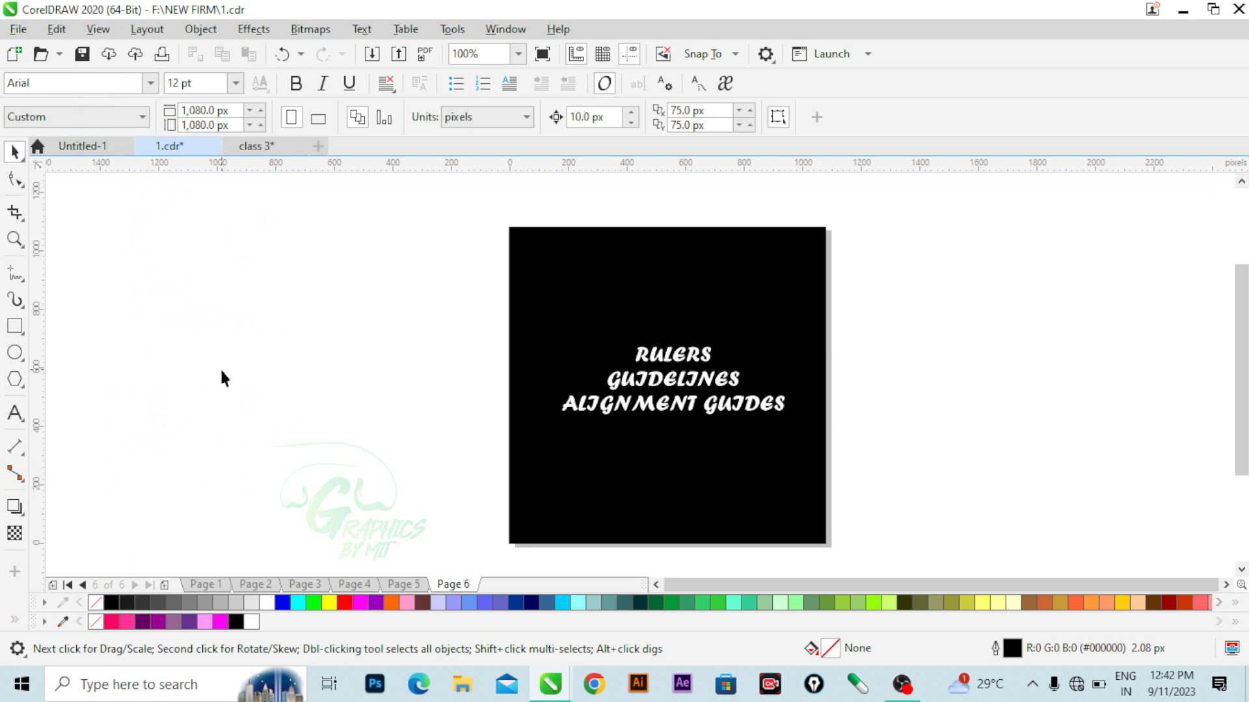
Switch to the screen annotation pen, clear its pink marks and draw blue lines along the horizontal and vertical rulers
click(815, 684)
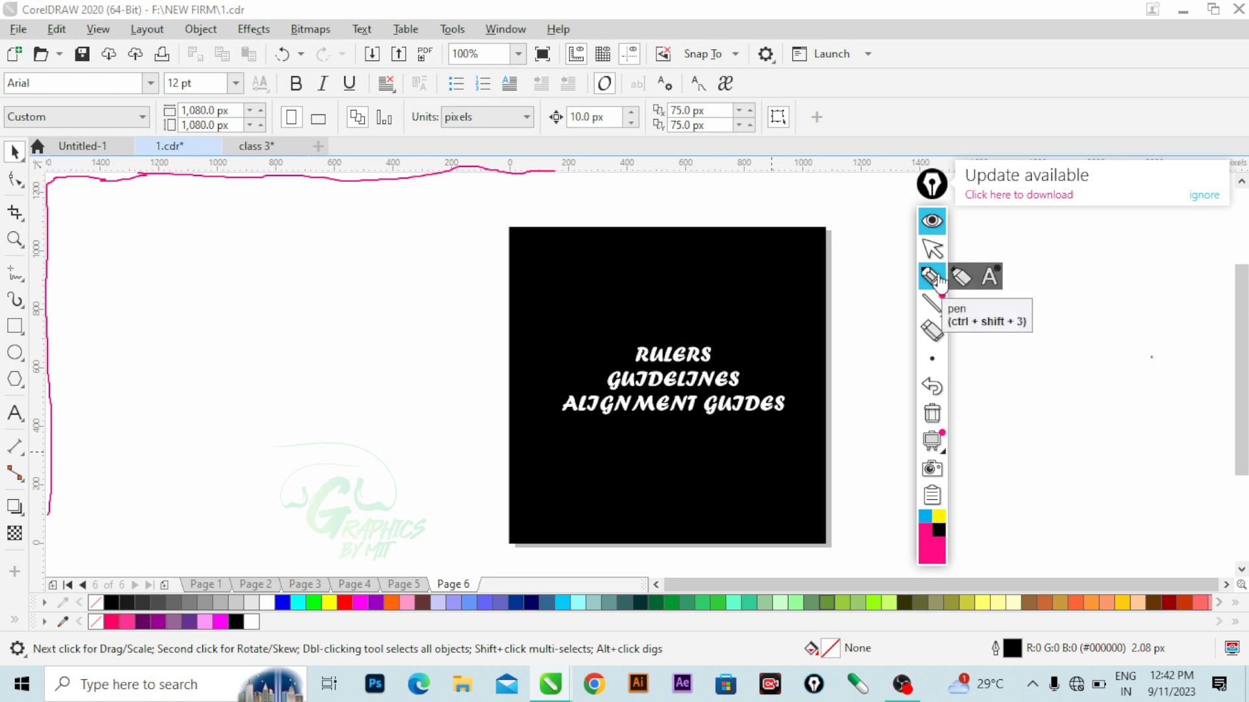
click(937, 414)
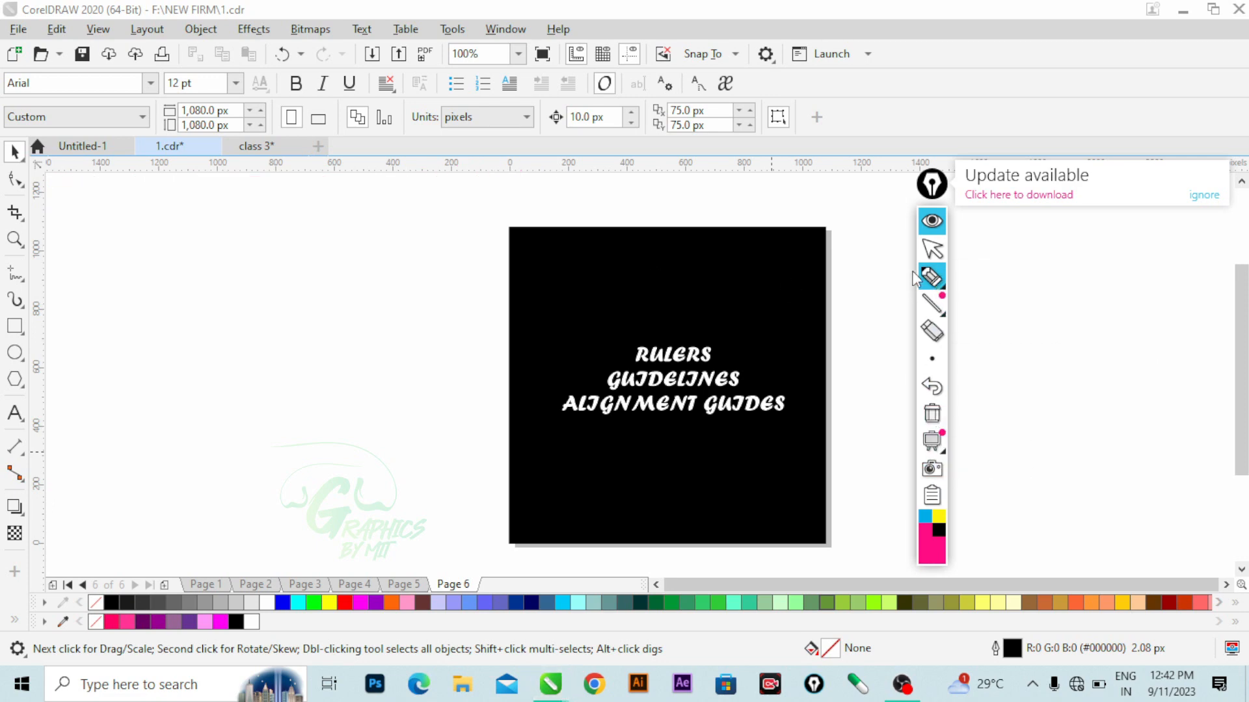
click(926, 517)
drag(187, 180, 807, 186)
mouse_move(87, 207)
mouse_down()
mouse_move(126, 412)
mouse_move(107, 550)
mouse_up()
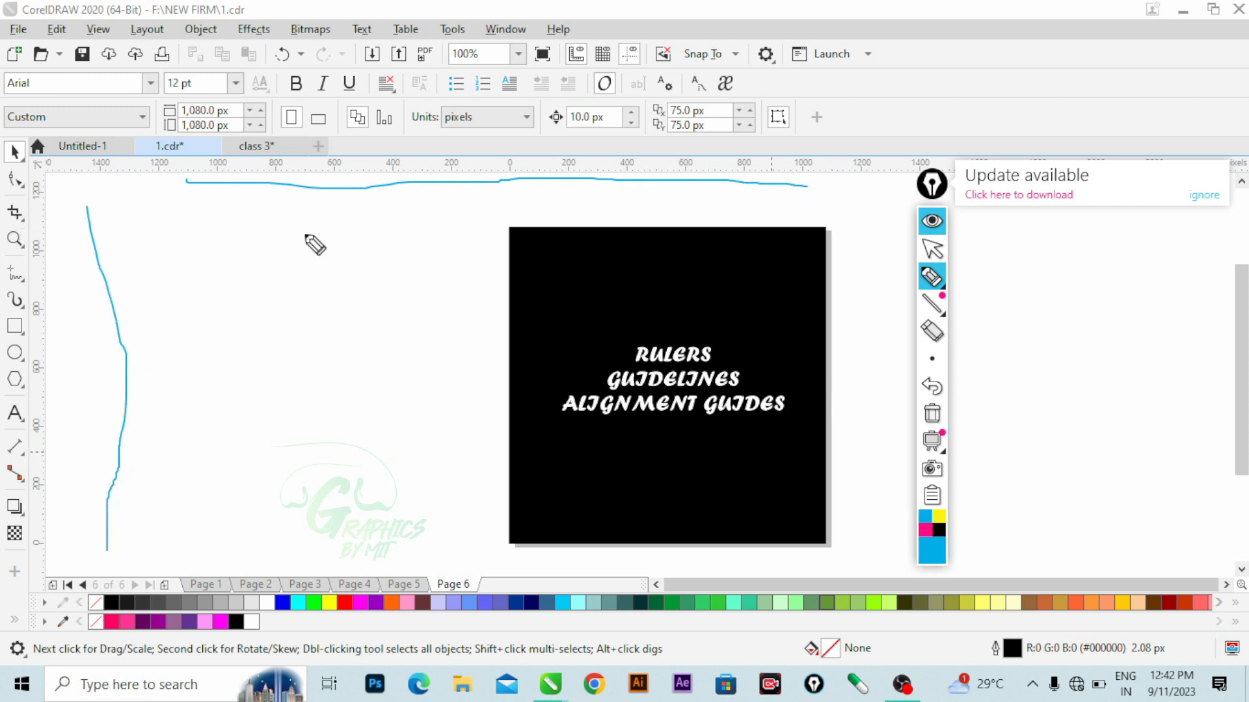
Close the screen annotation tool
right_click(933, 527)
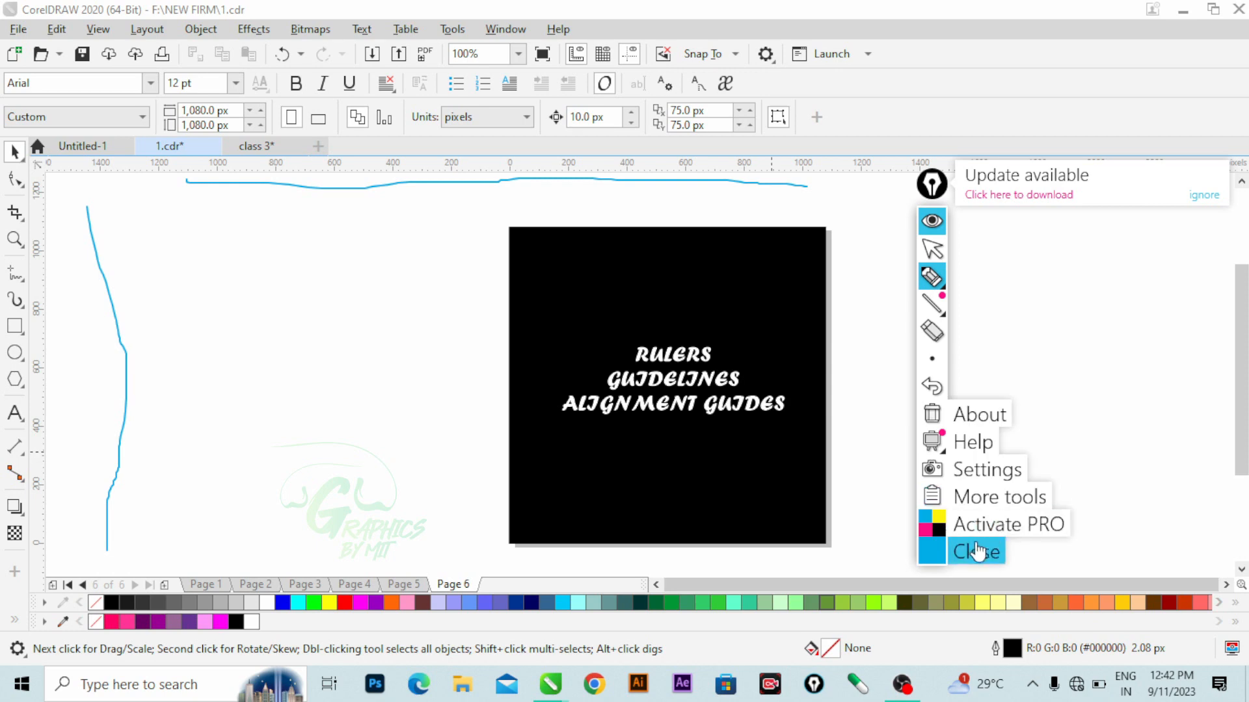
click(978, 554)
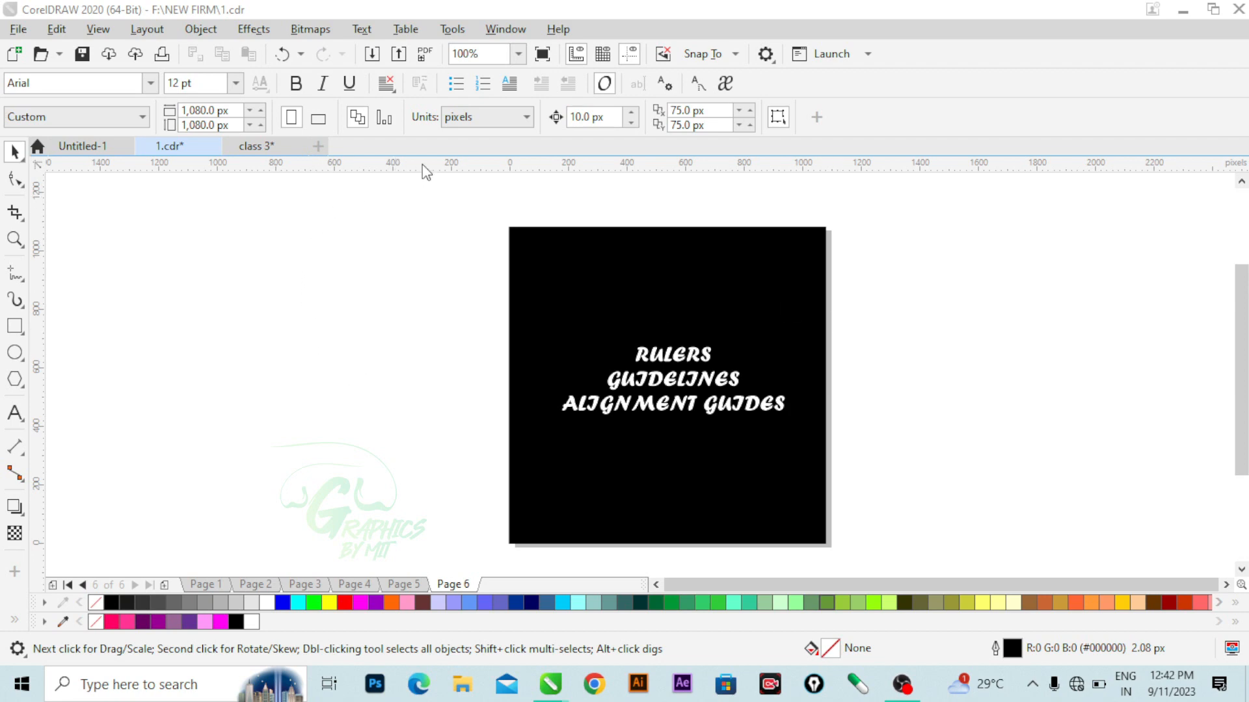
Place guidelines along the top, left, right and bottom edges of the page on Page 6
drag(423, 165, 414, 227)
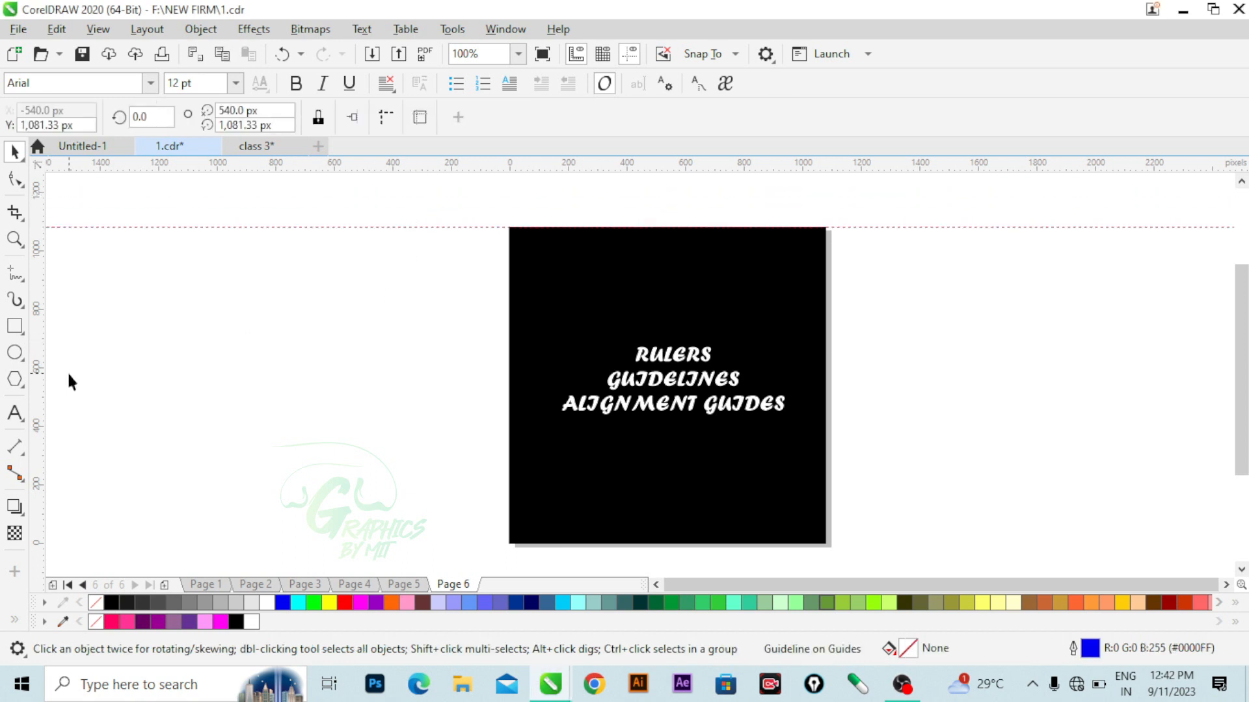
drag(39, 408, 511, 427)
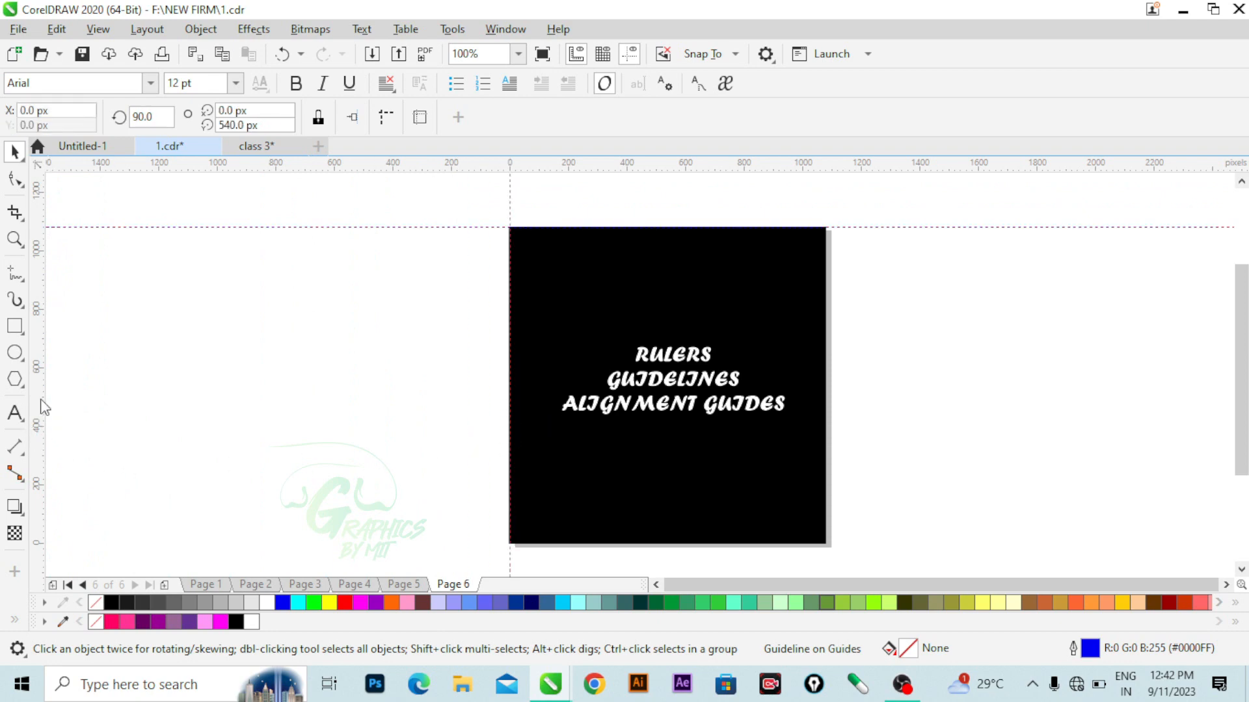
drag(42, 408, 825, 399)
drag(719, 182, 698, 544)
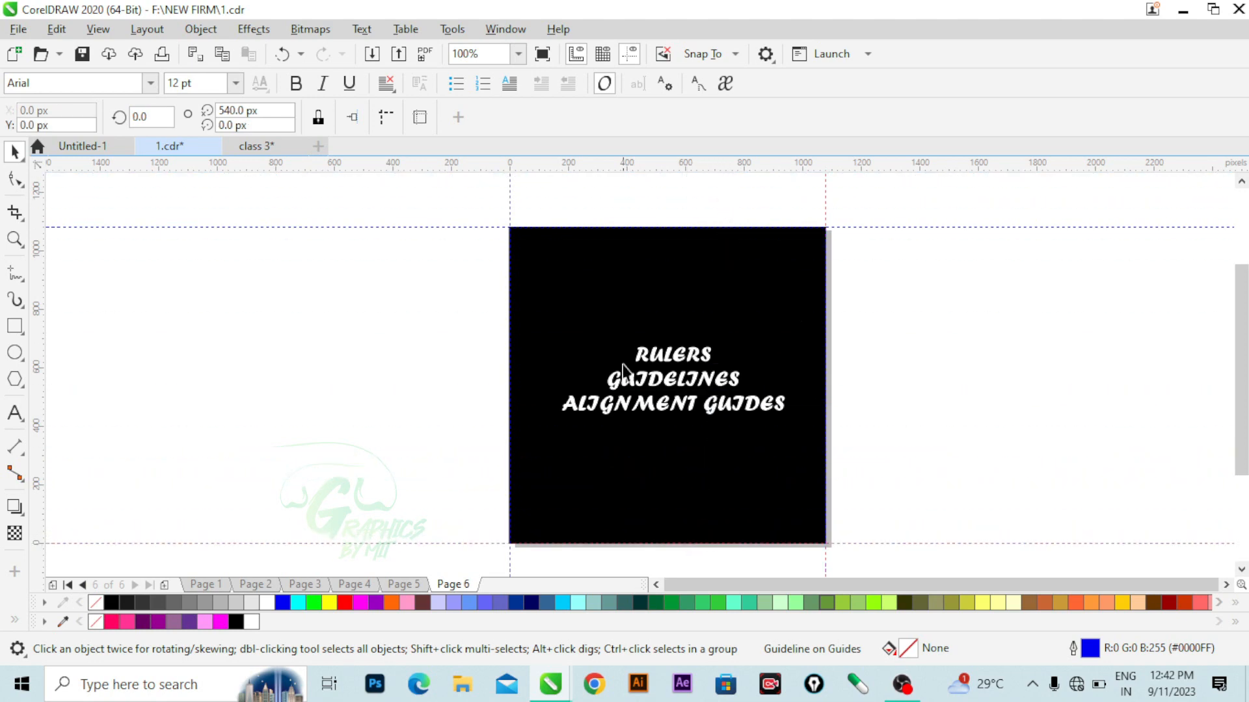
Delete the four guidelines around the page one at a time
click(427, 228)
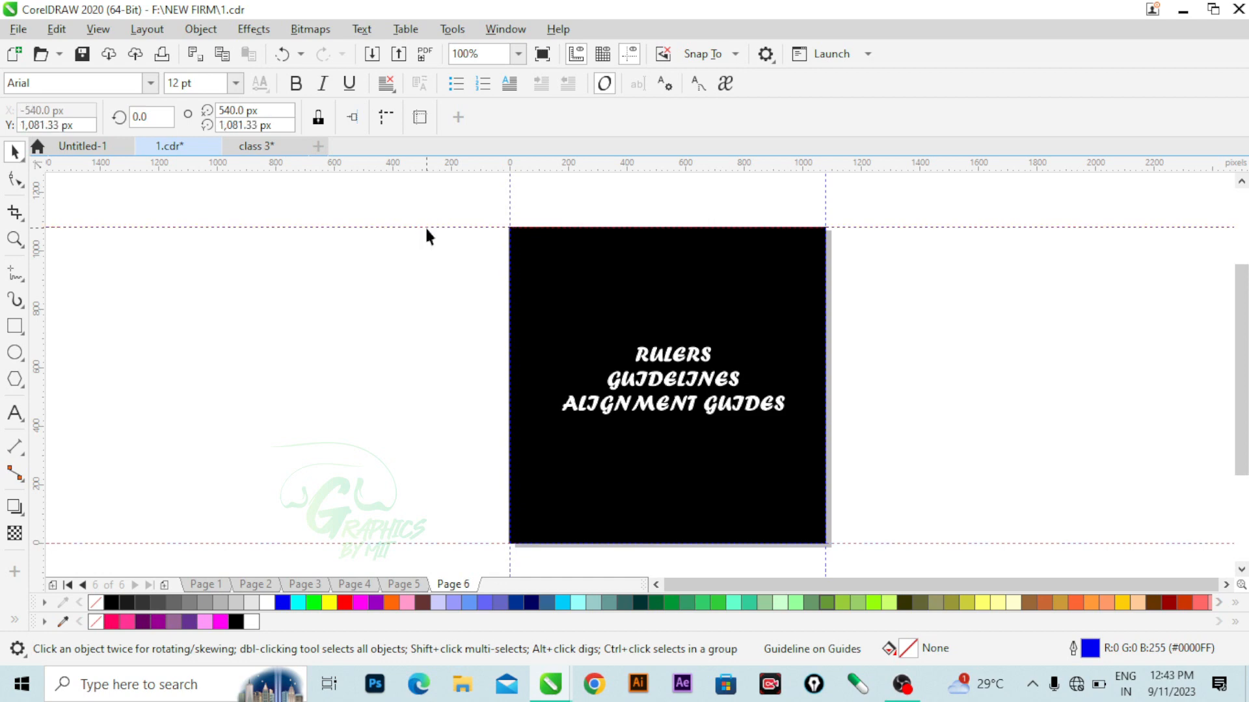
key(Delete)
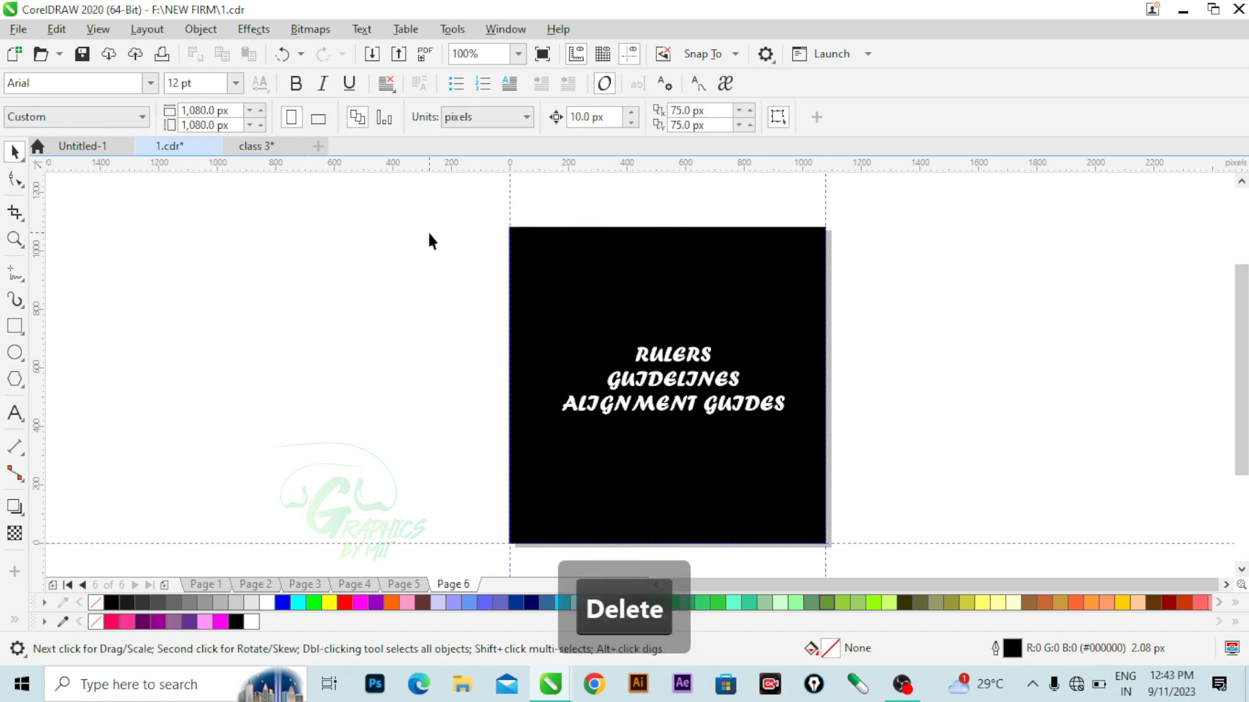
click(509, 199)
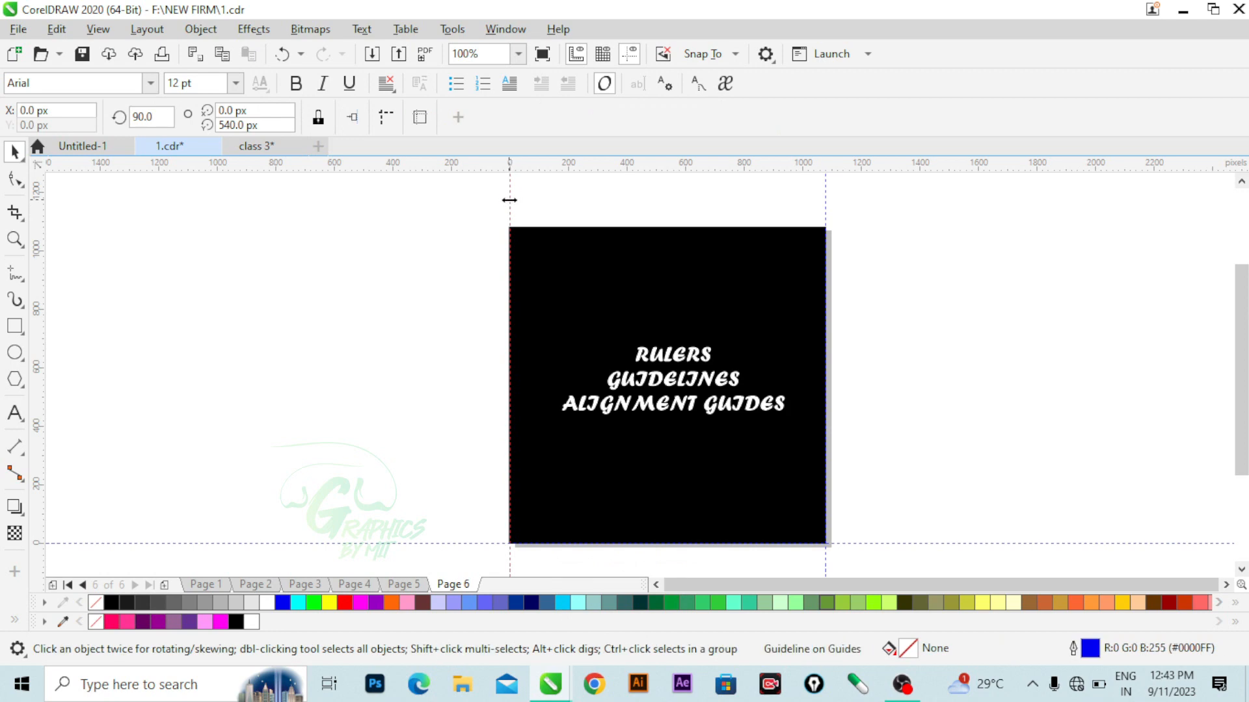
key(Delete)
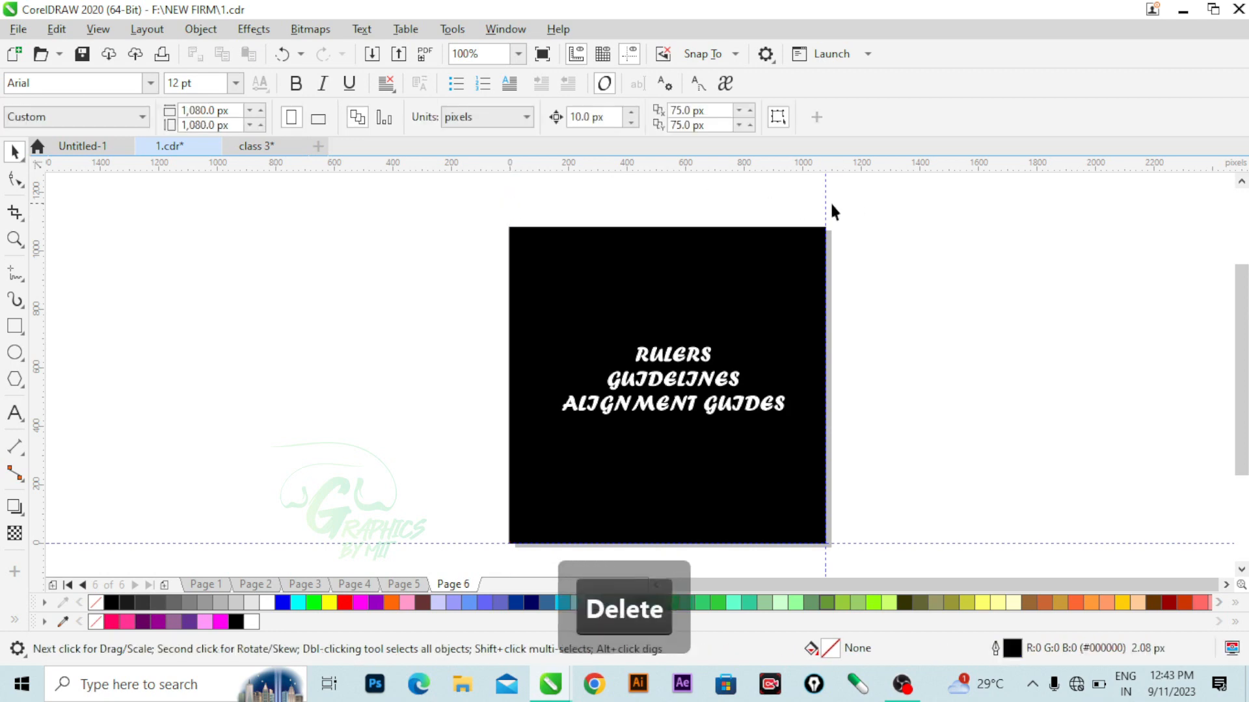
click(826, 201)
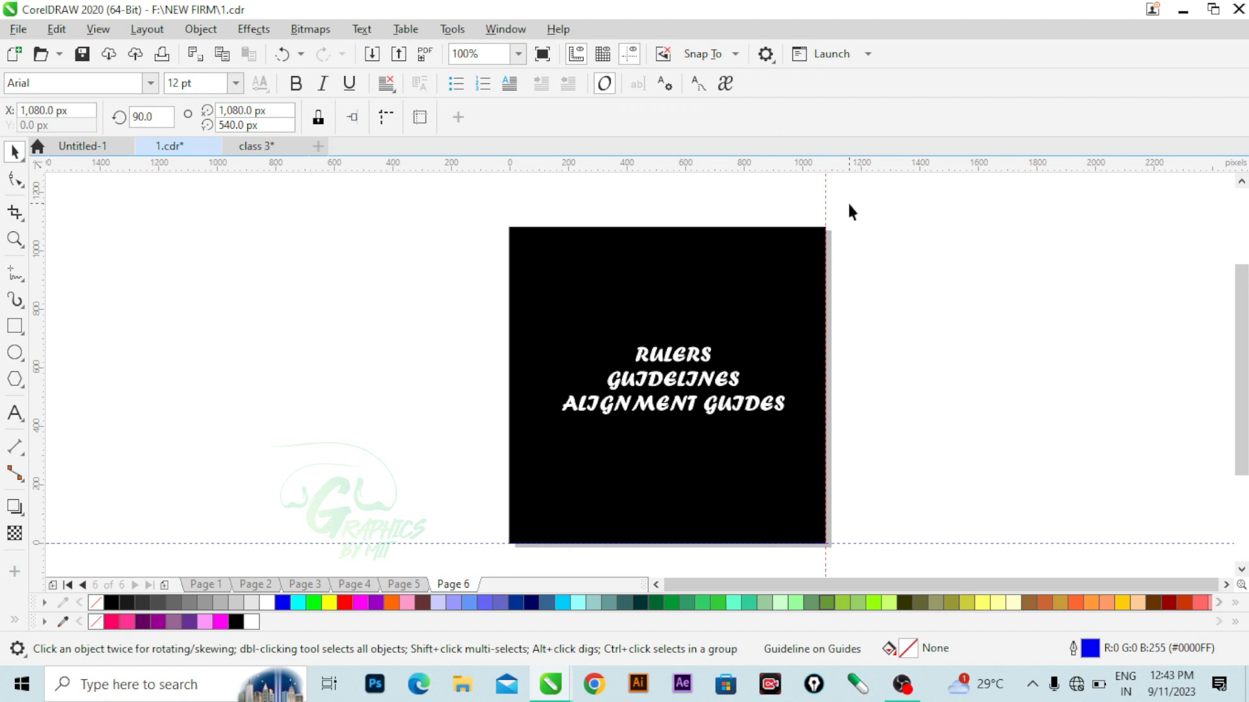
key(Delete)
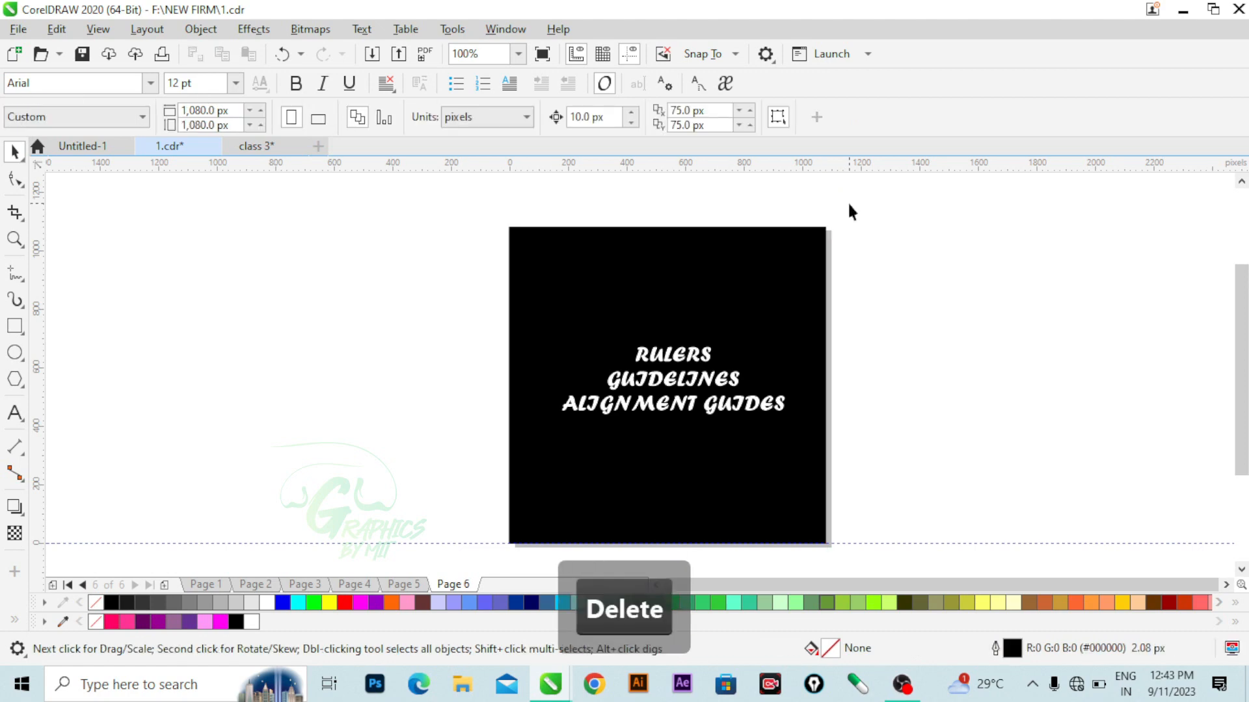
click(424, 544)
key(Delete)
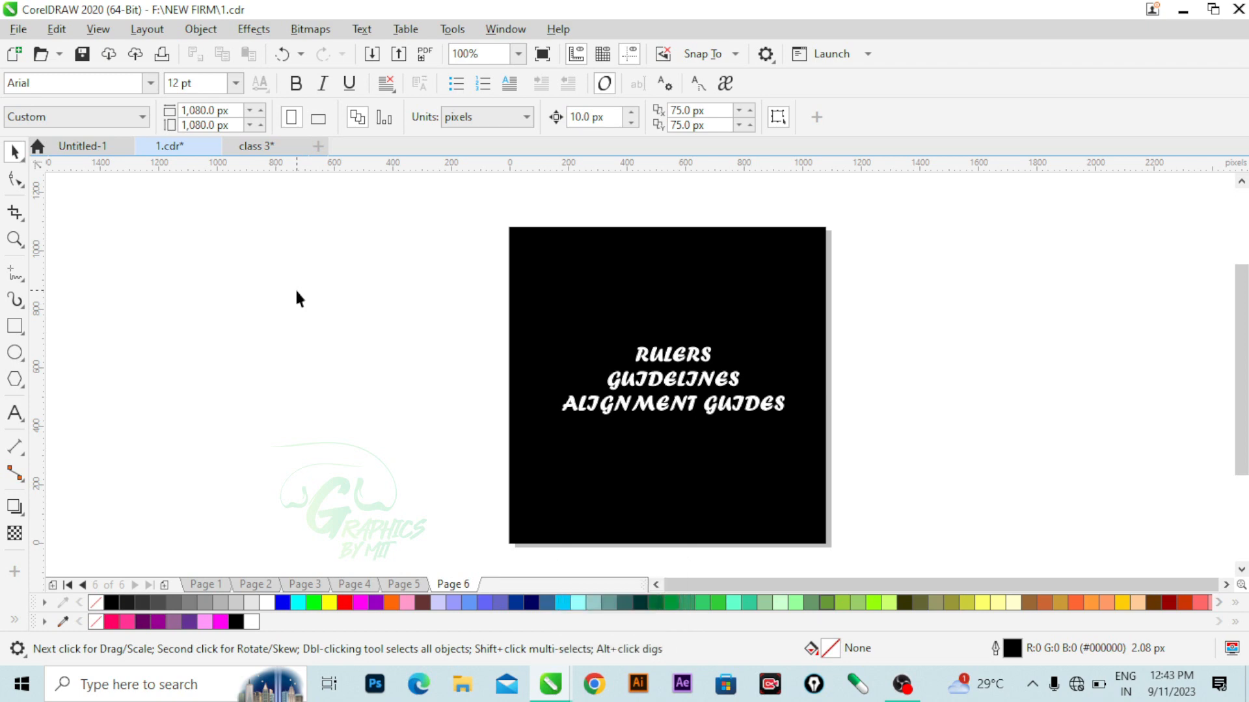
Draw two rectangles side by side to the left of the page, about 331 × 333 px and 261 × 333 px, with aligned tops
click(147, 30)
mouse_move(99, 33)
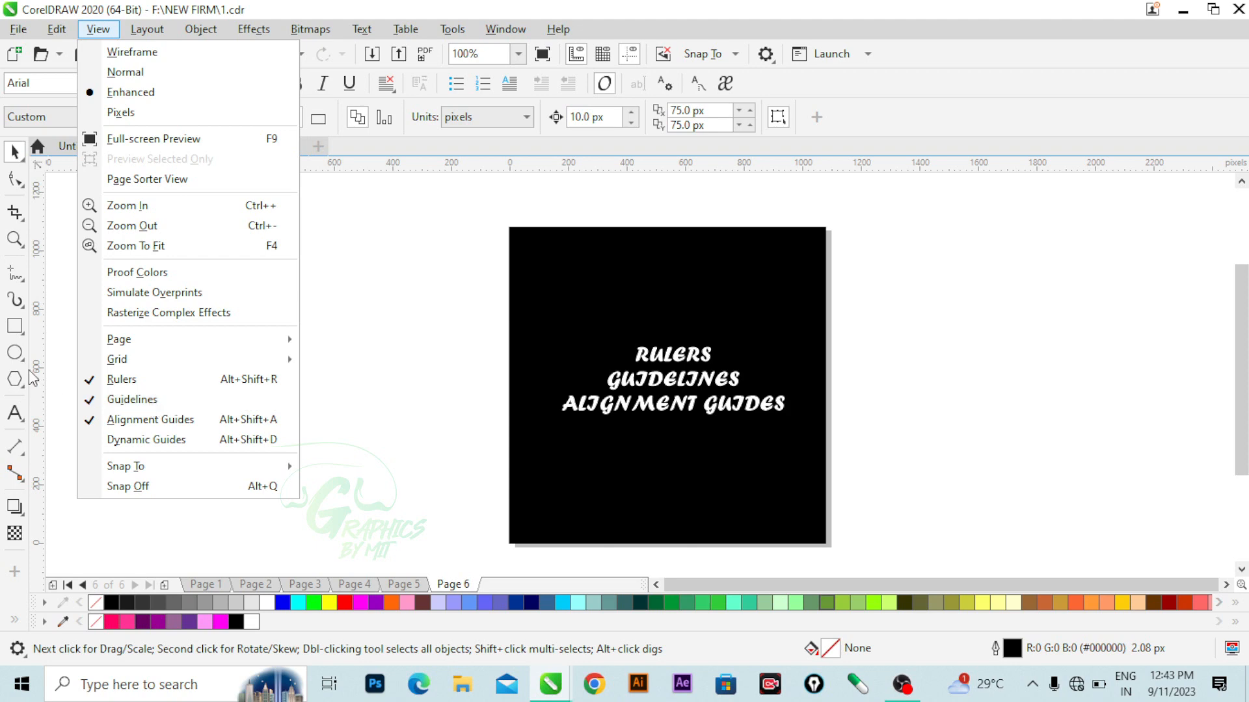
click(20, 331)
drag(266, 346, 364, 444)
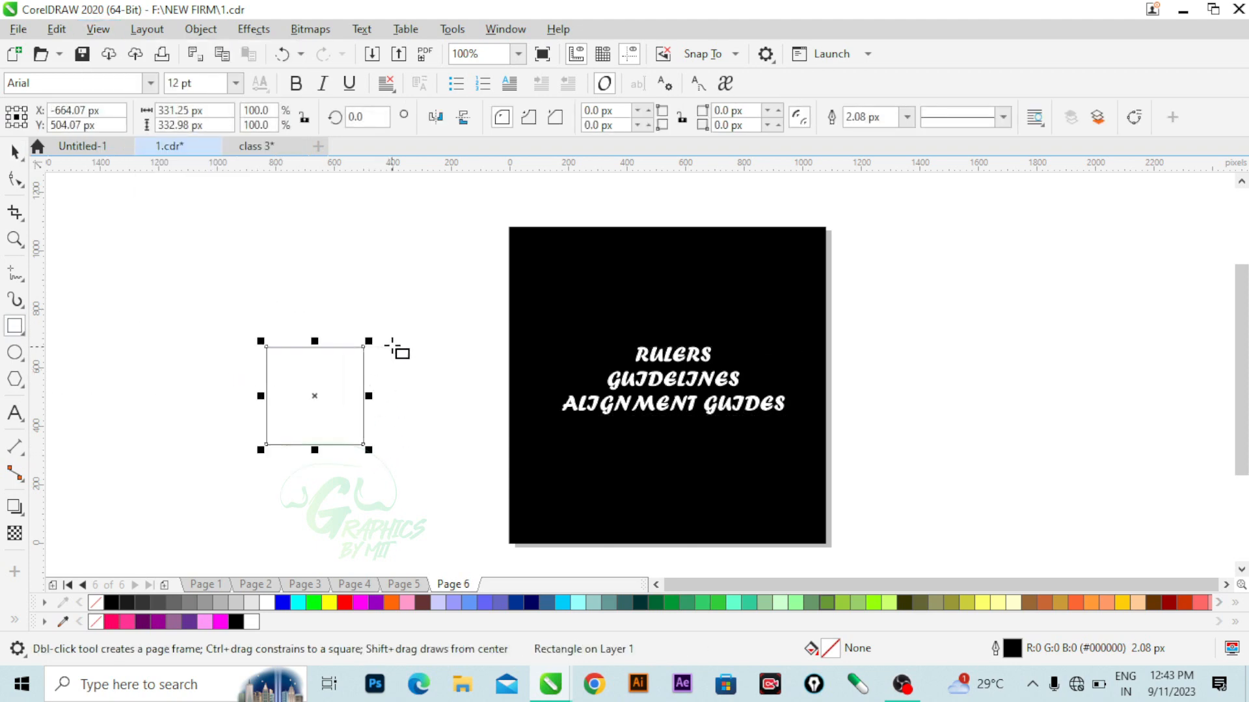
drag(398, 346, 468, 448)
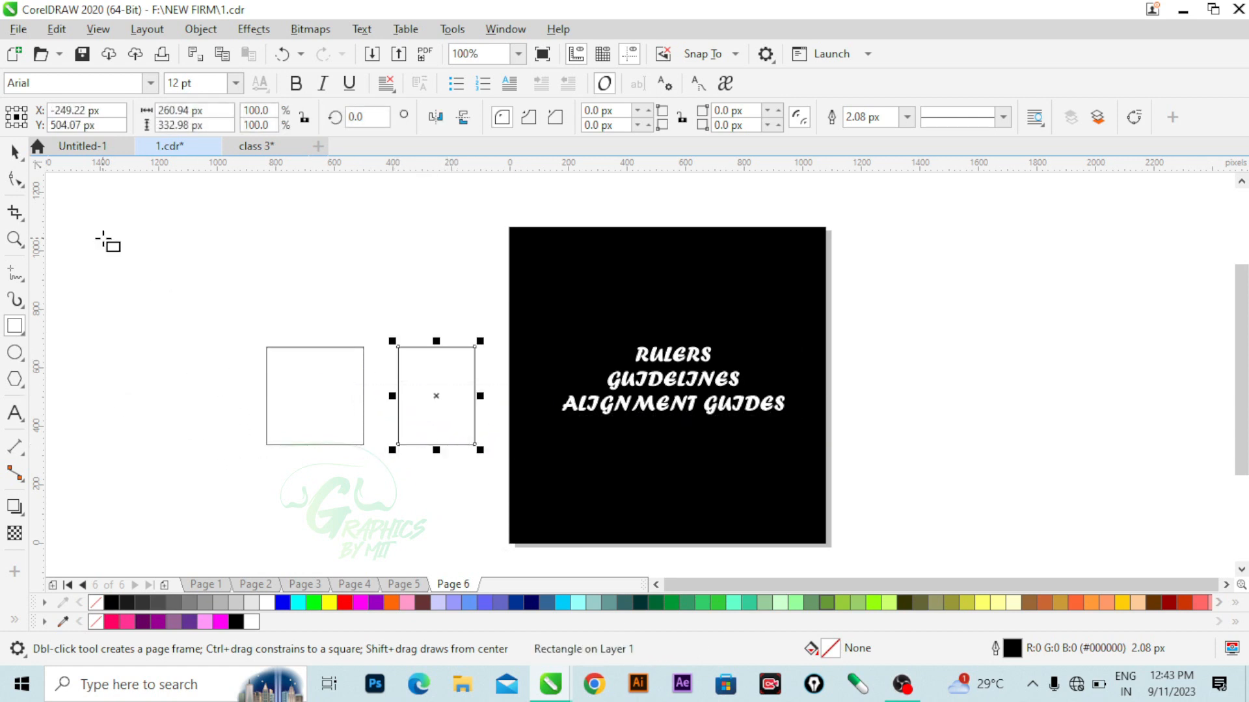
Check the Alignment Guides setting, and delete both rectangles beside the page
click(99, 30)
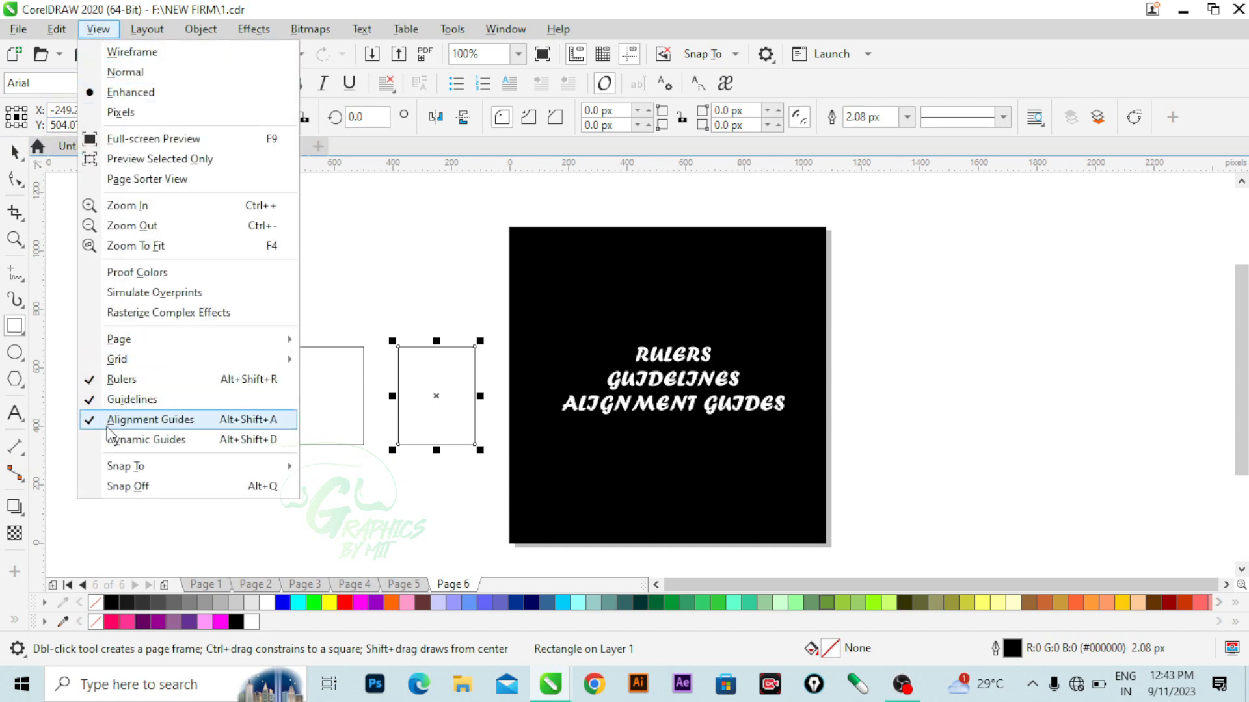
click(15, 152)
drag(162, 267, 488, 506)
key(Delete)
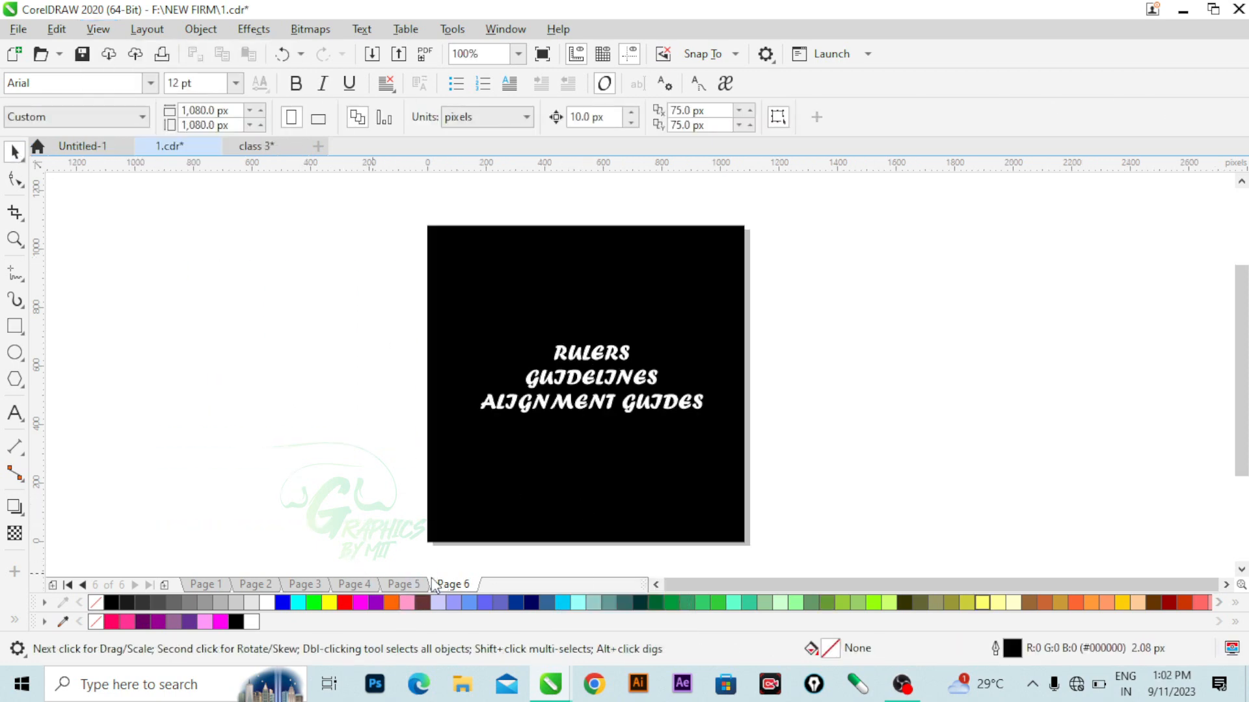
Go to Page 5 and hide the page border
click(416, 584)
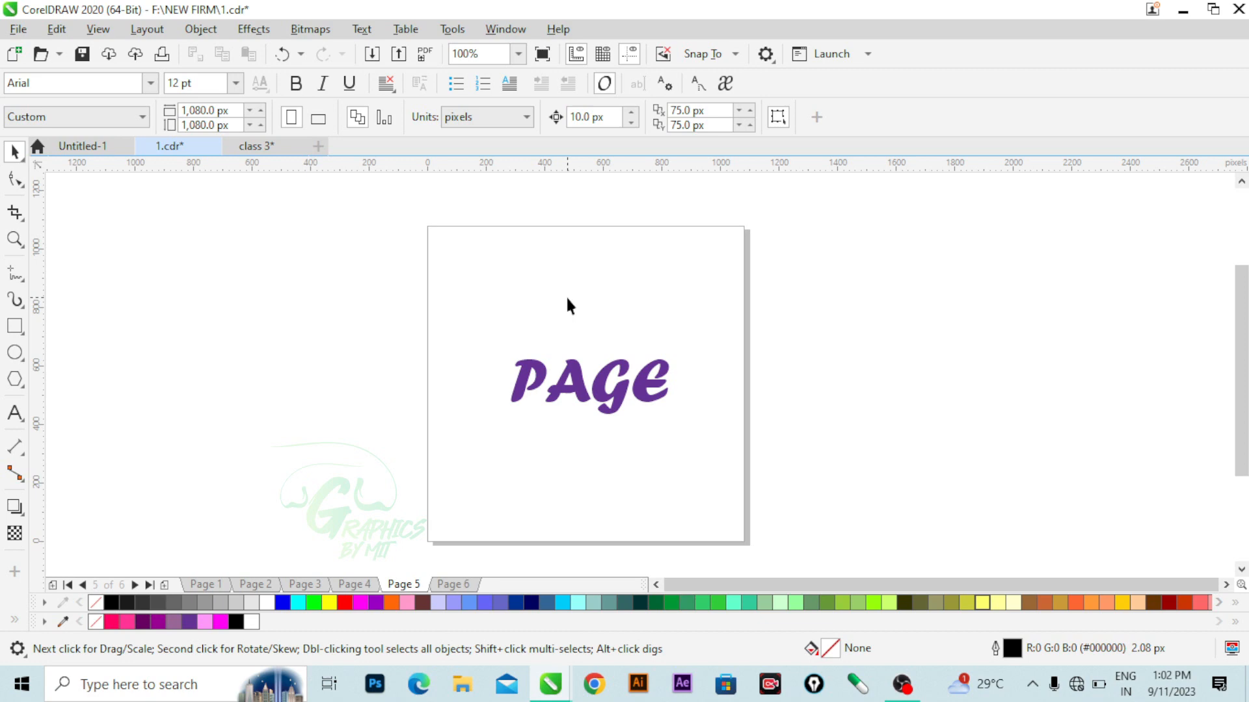
click(98, 28)
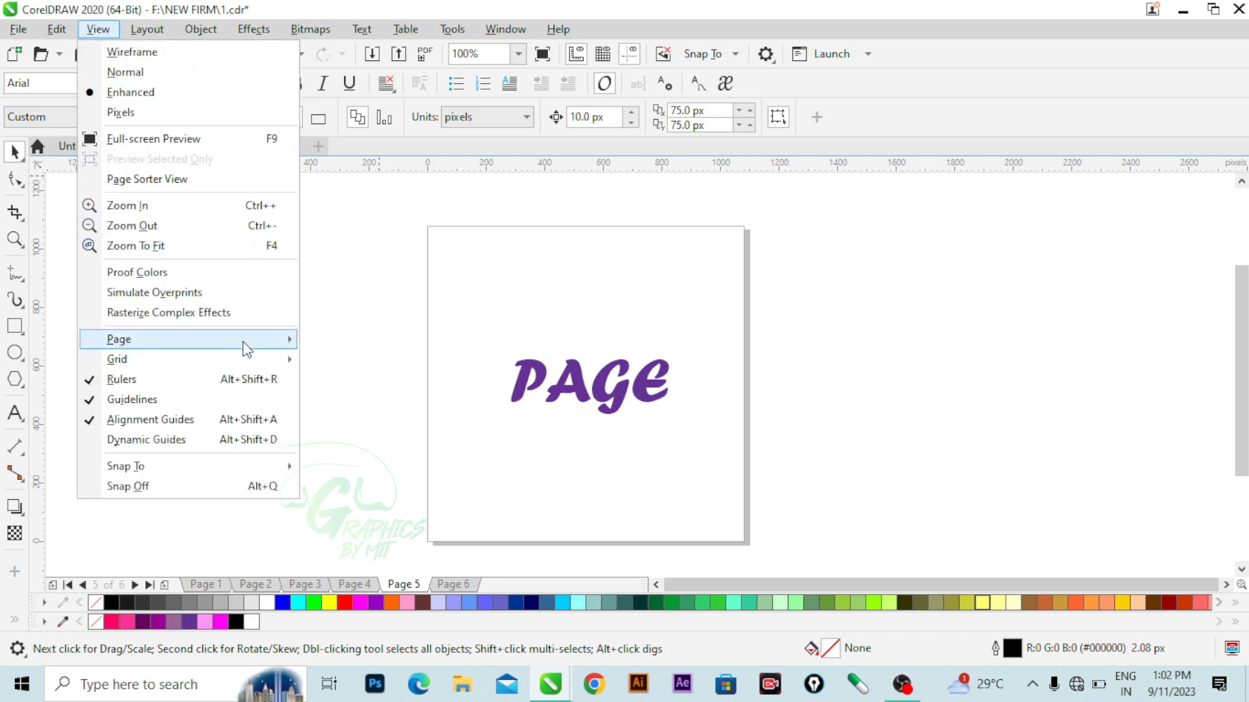
mouse_move(243, 340)
click(355, 343)
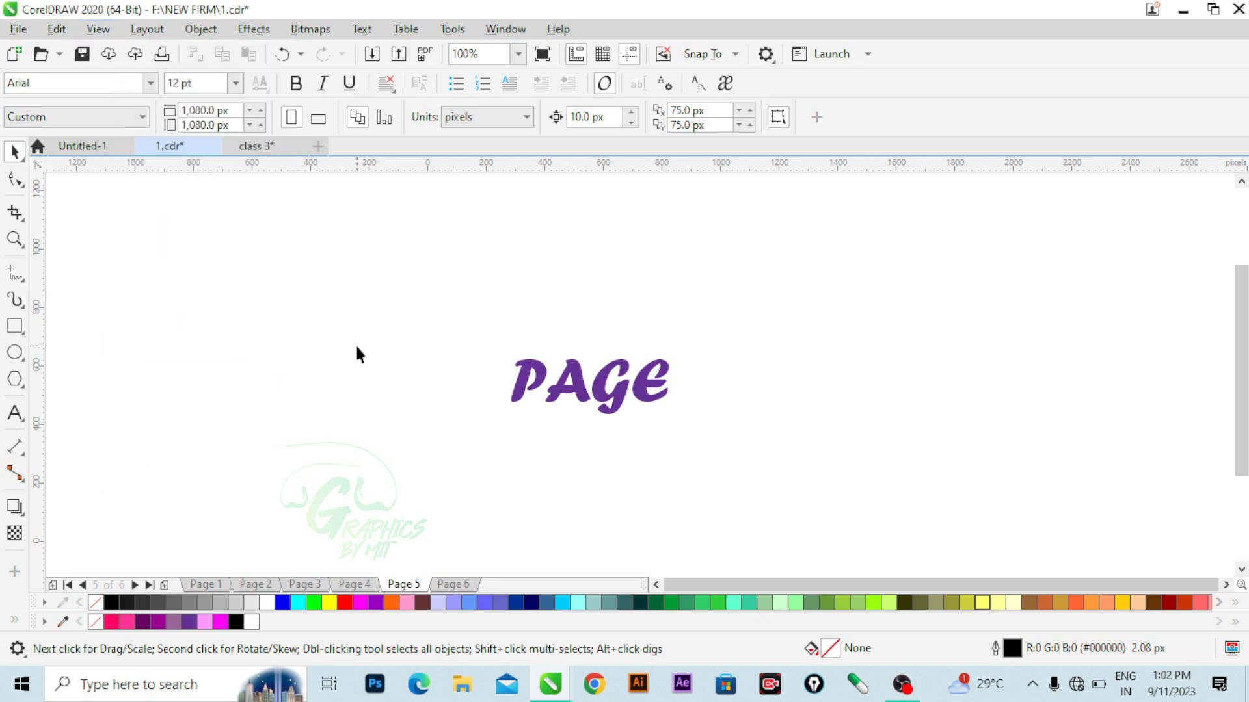
Show the page border on Page 5 again
click(97, 28)
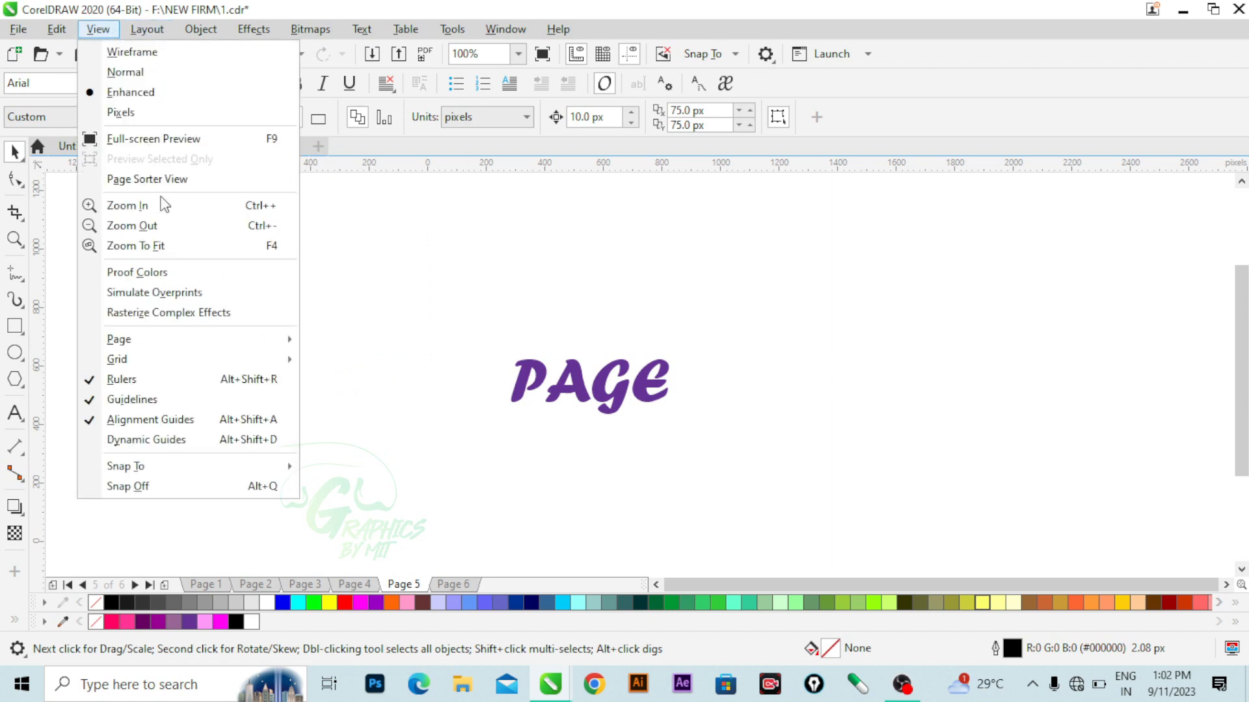
mouse_move(209, 340)
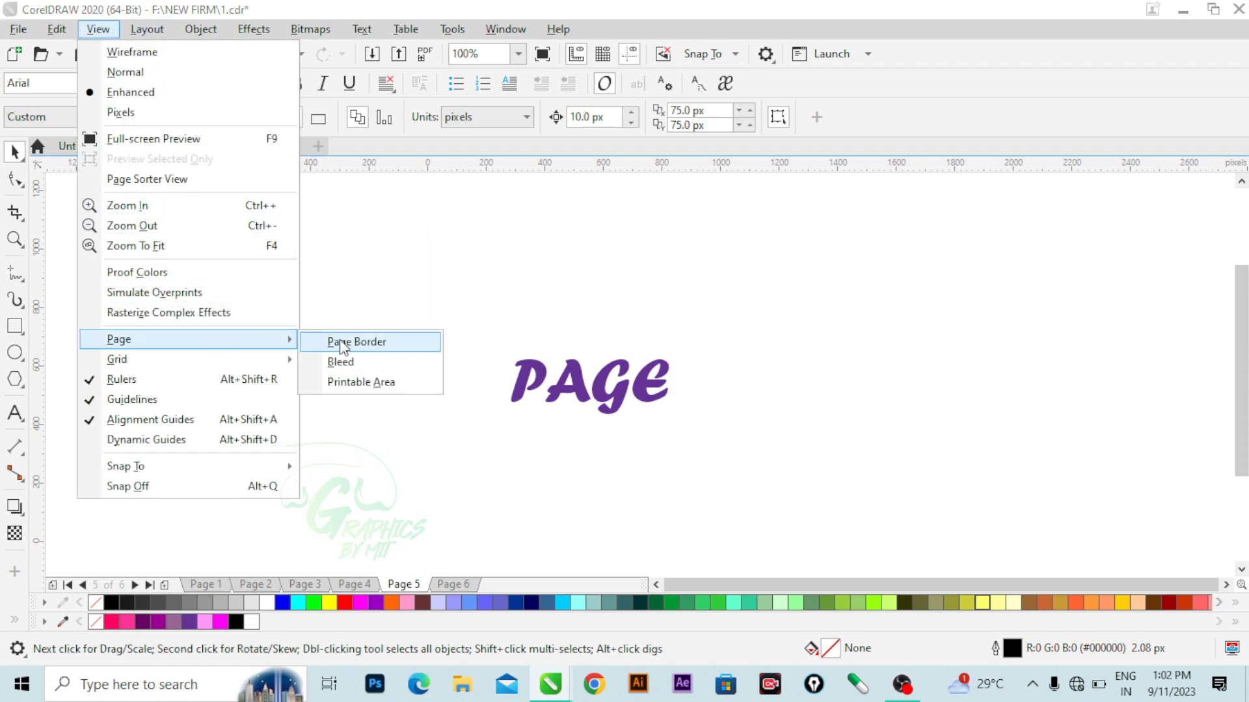
key(Escape)
key(Escape)
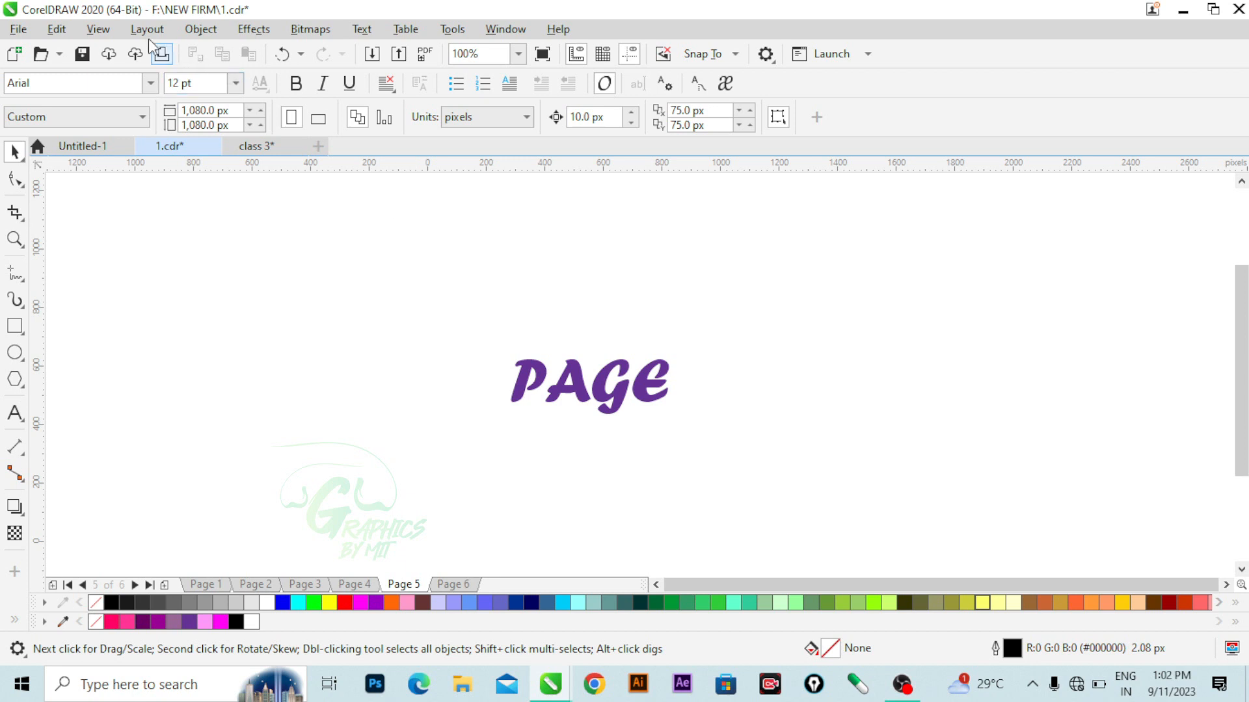
click(99, 29)
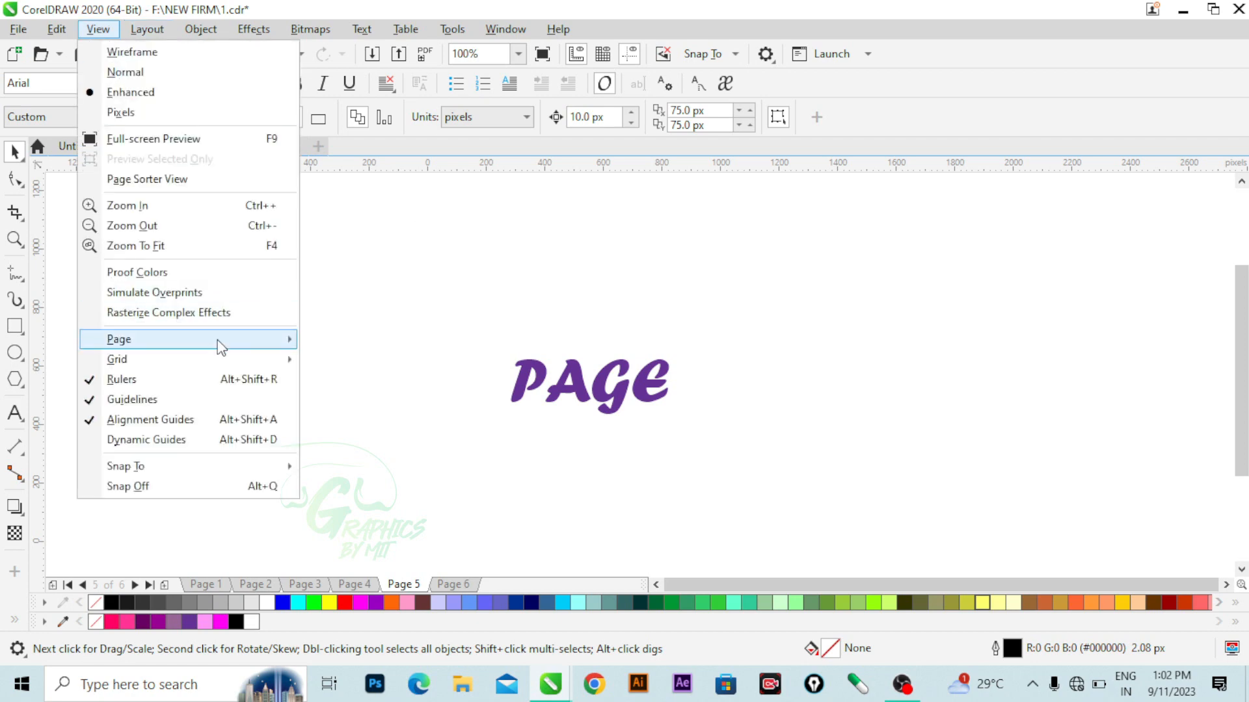
click(351, 341)
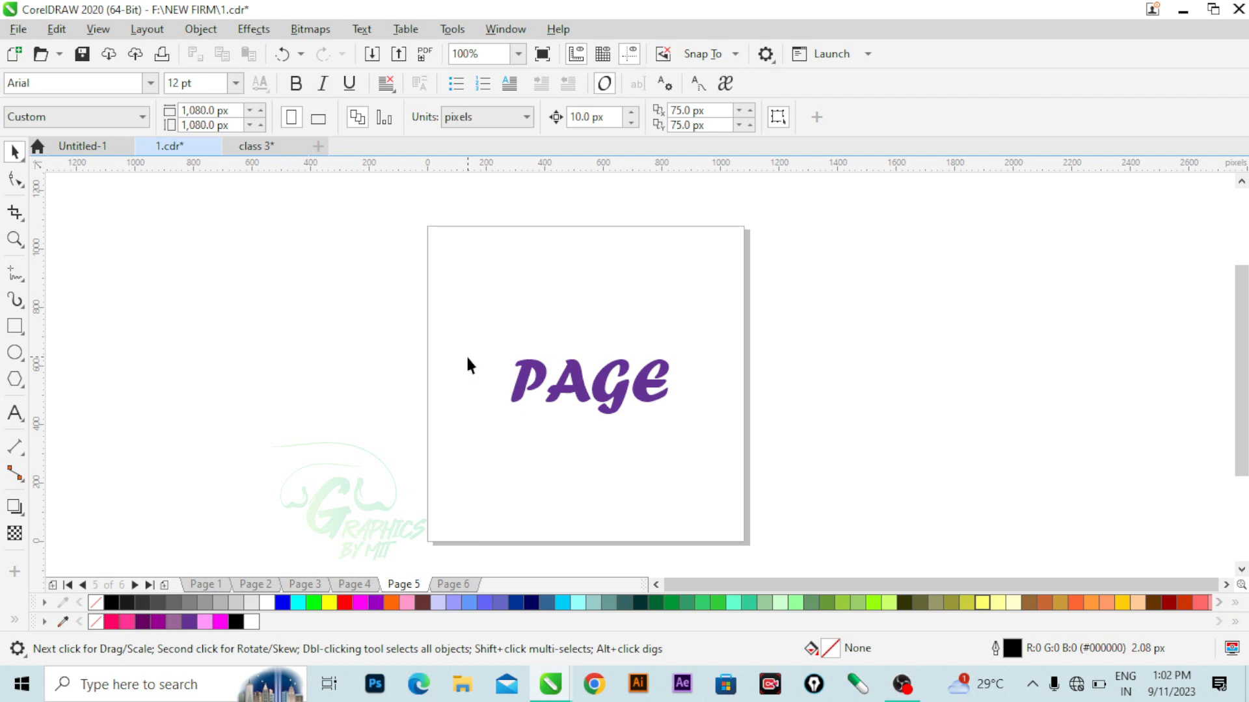
Go to Page 4 and cycle the display mode through Wireframe and Normal back to Enhanced
click(369, 585)
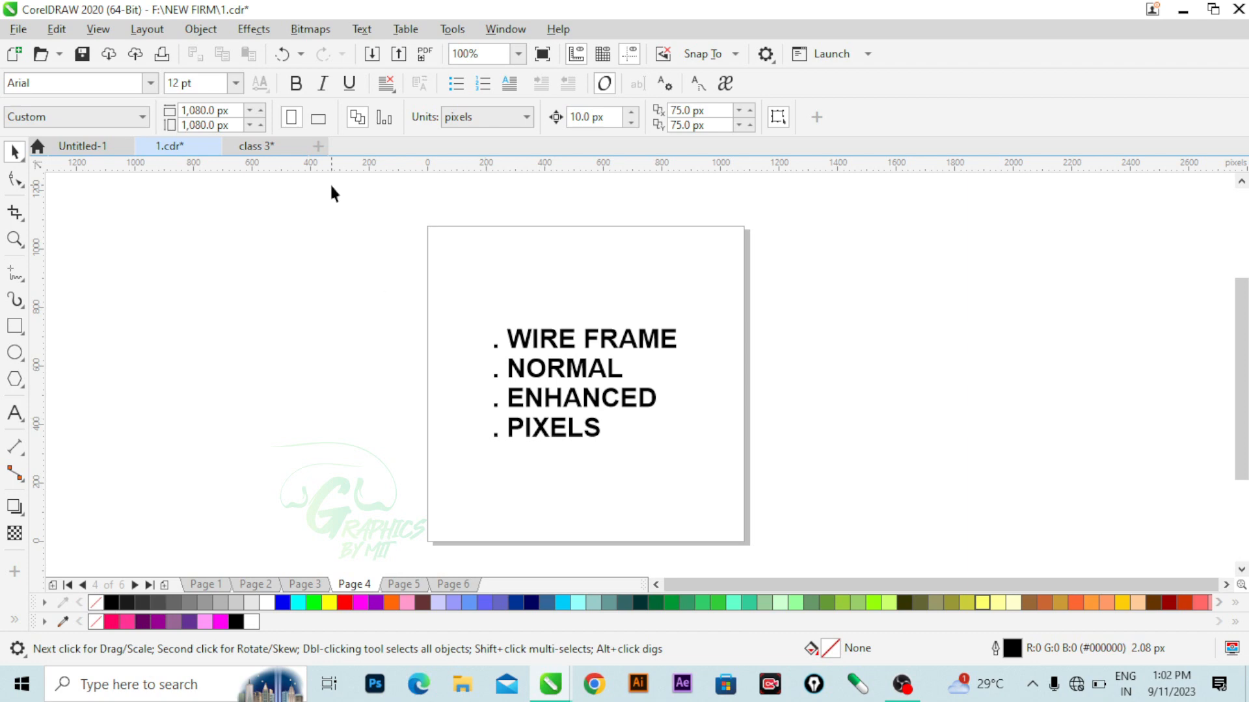
click(98, 28)
click(133, 52)
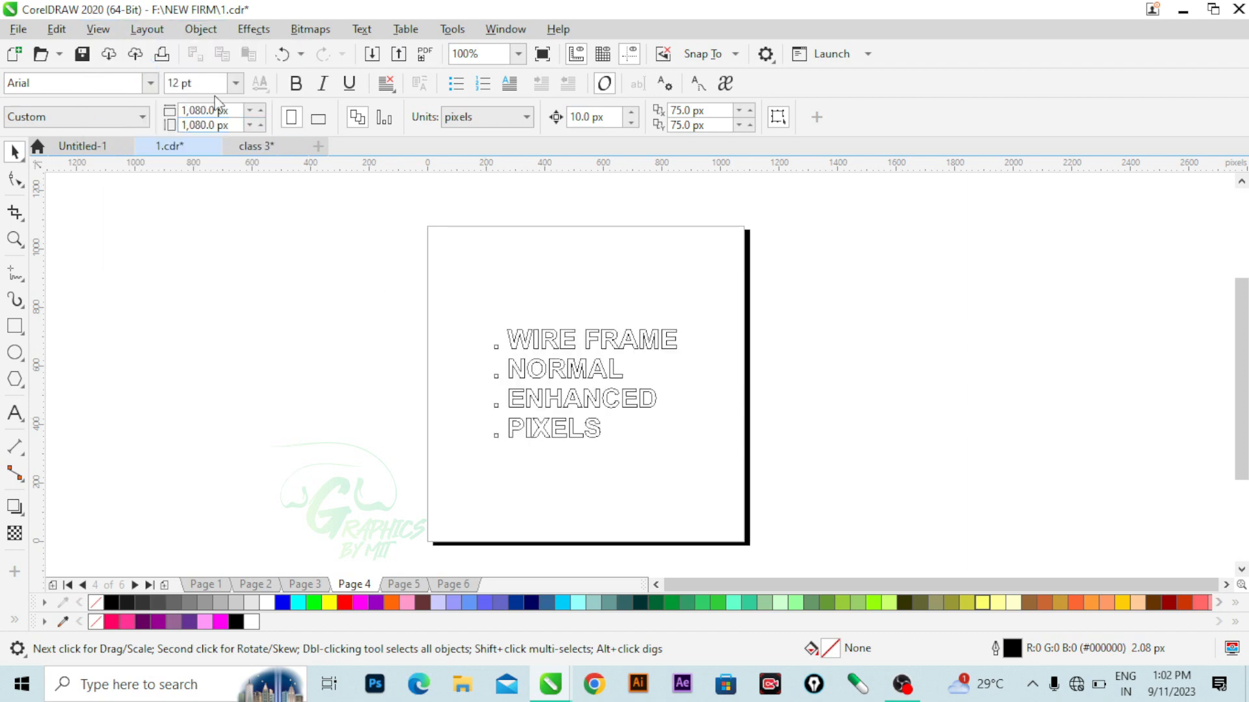
click(97, 28)
click(139, 73)
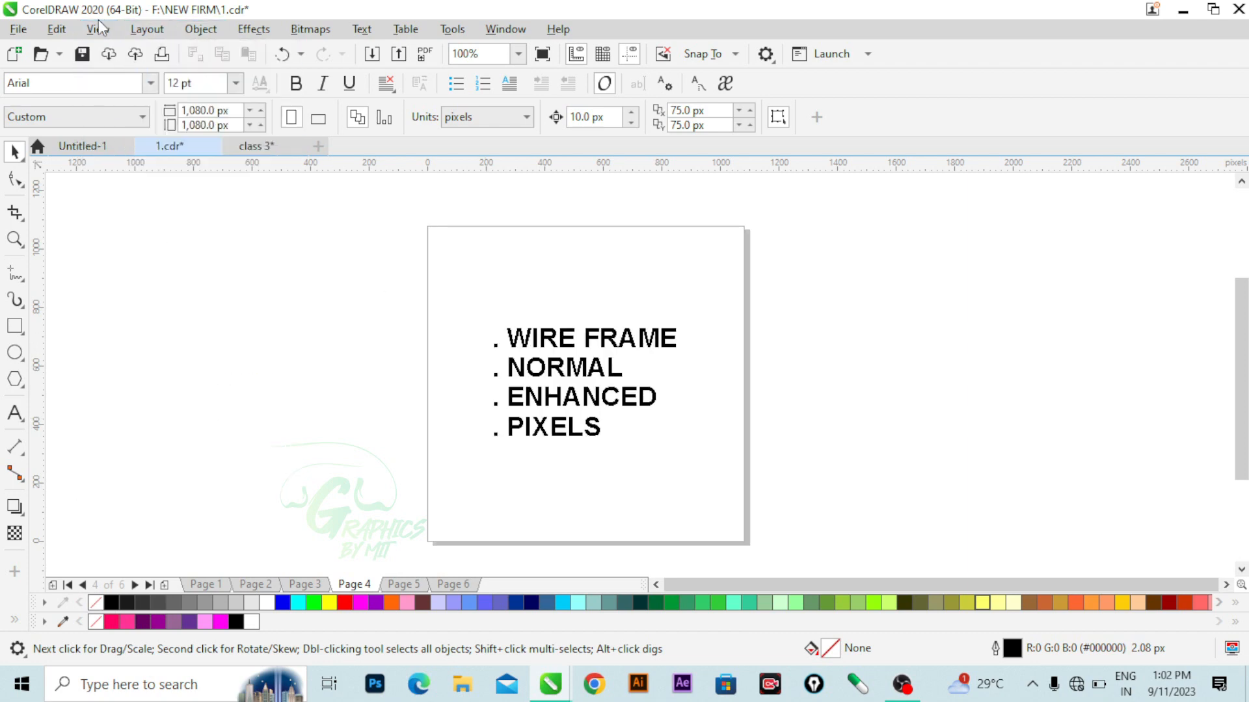
click(98, 29)
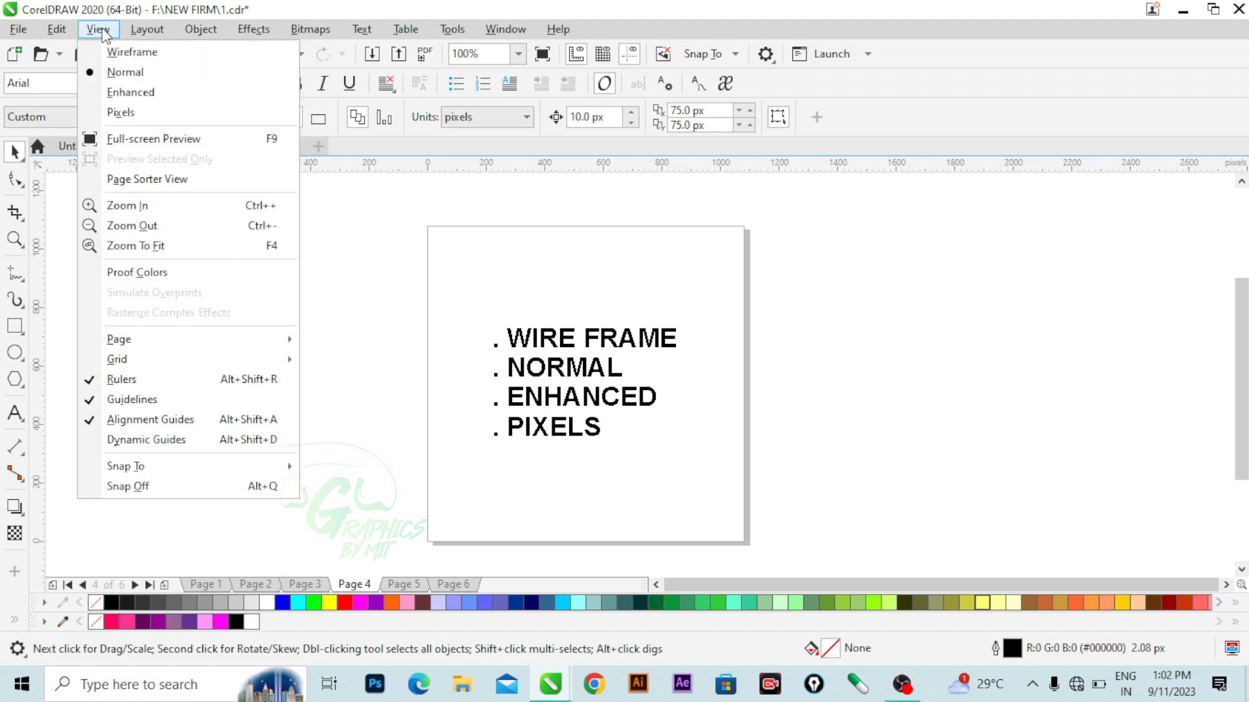
click(134, 93)
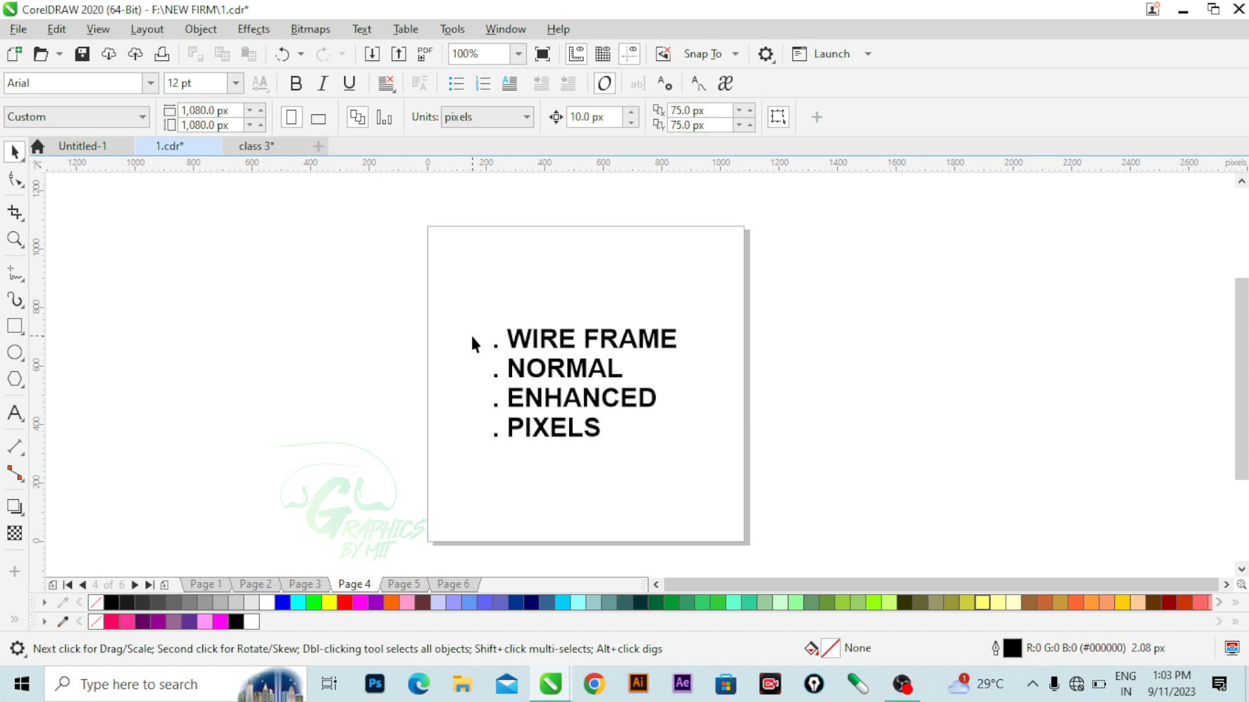
click(109, 31)
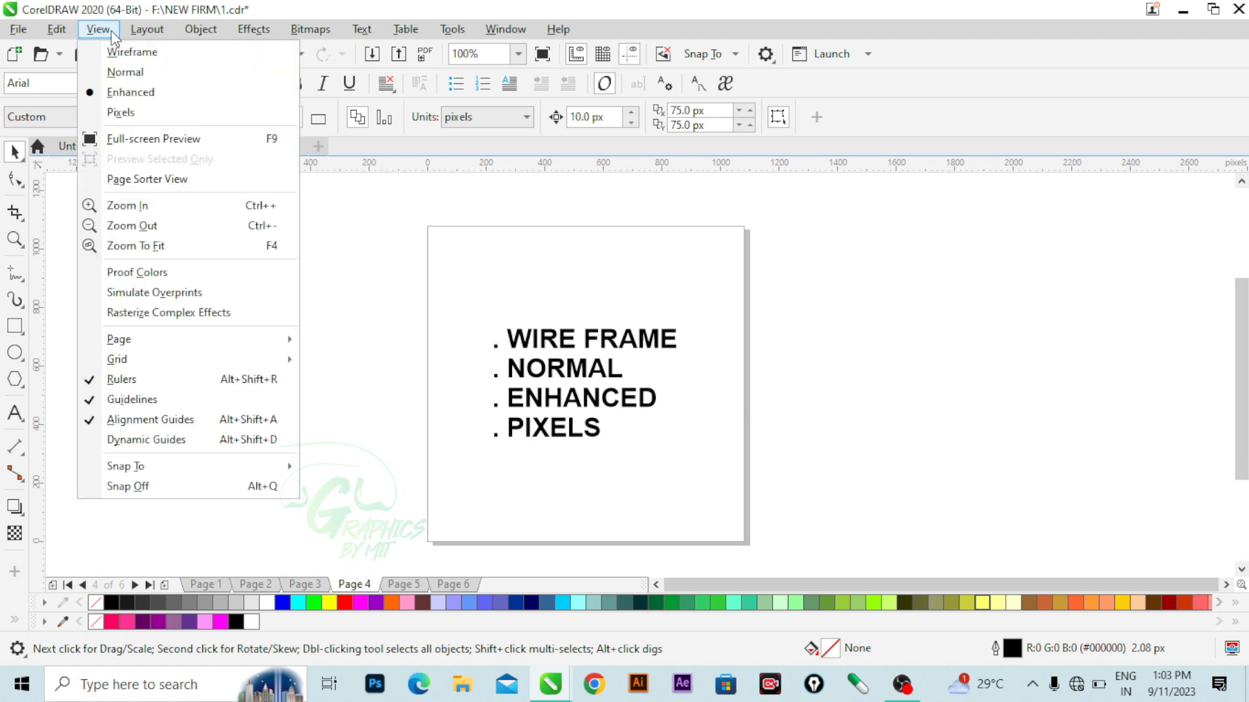
click(111, 34)
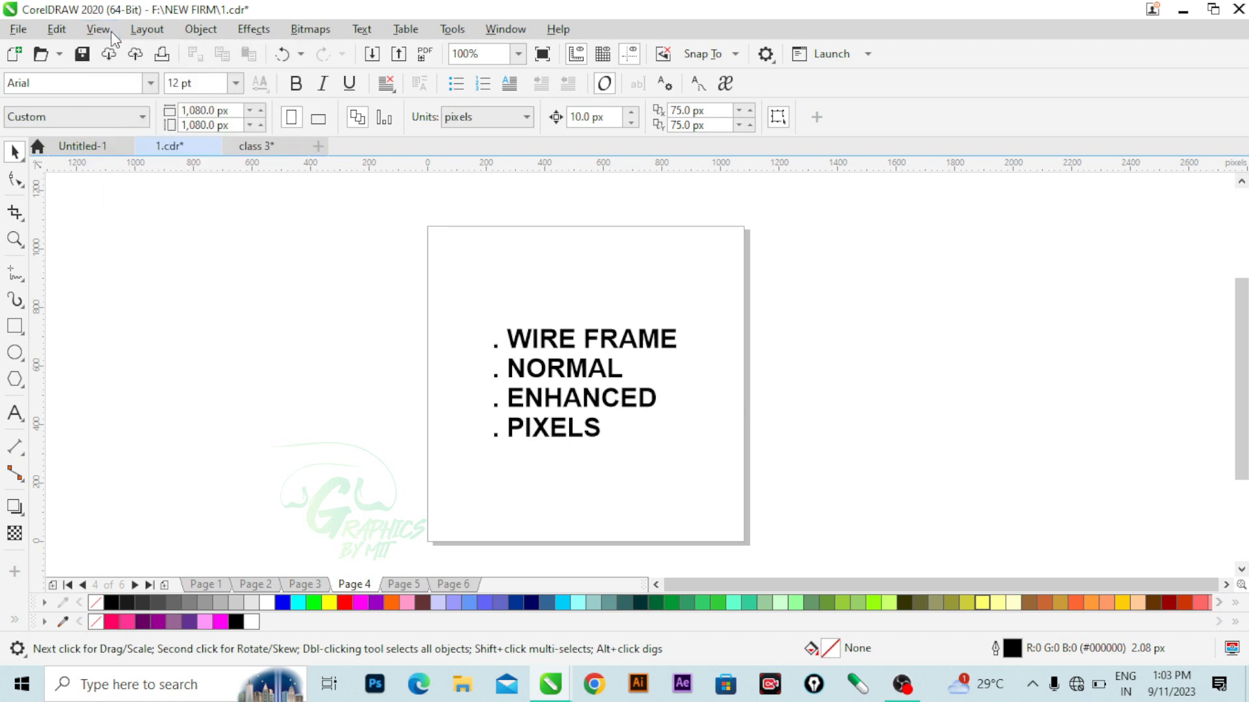